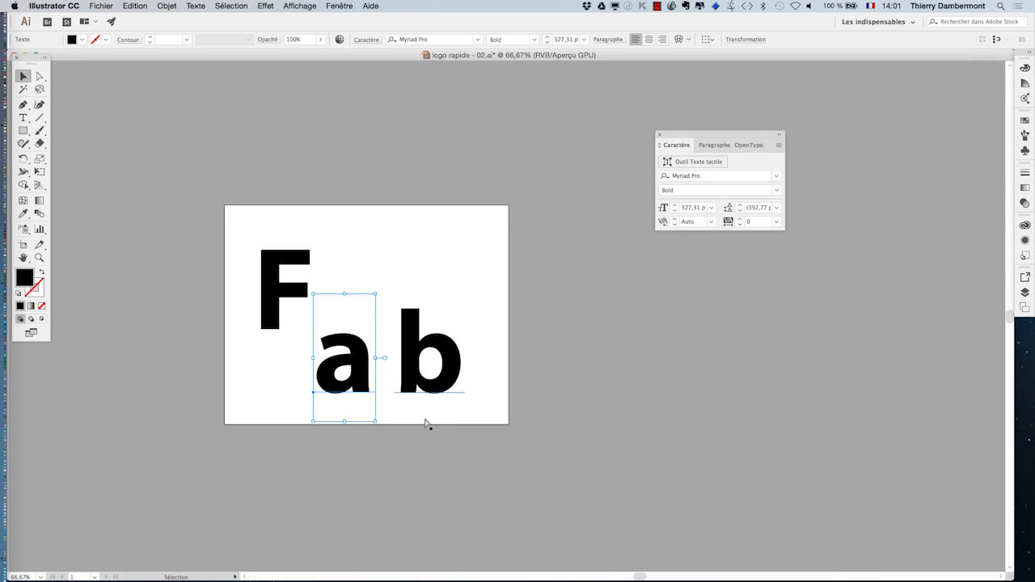
# Step: Select the letter F as a text object and move the Character panel clear of the artboard
pyautogui.click(24, 117)
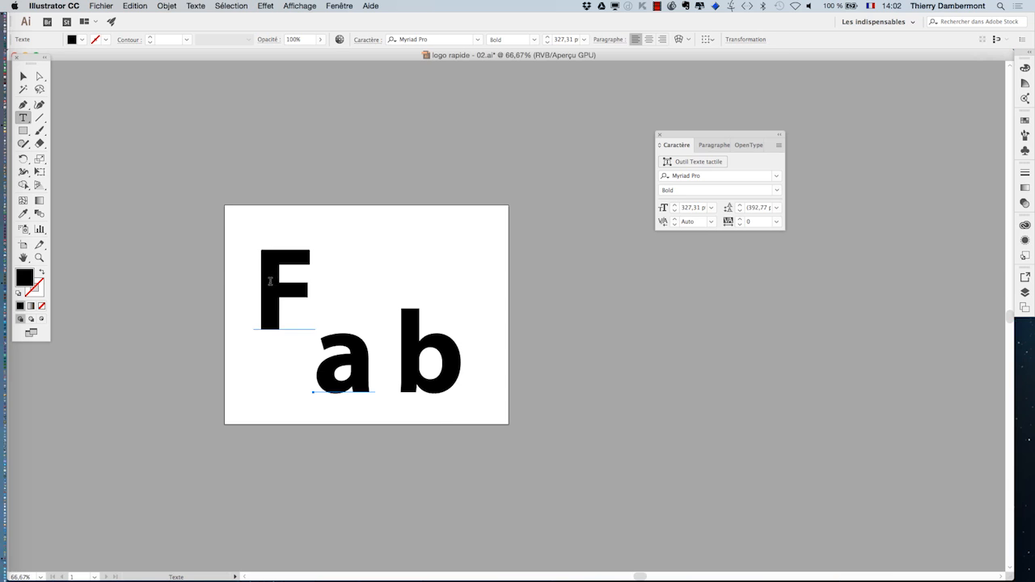
pyautogui.doubleClick(270, 281)
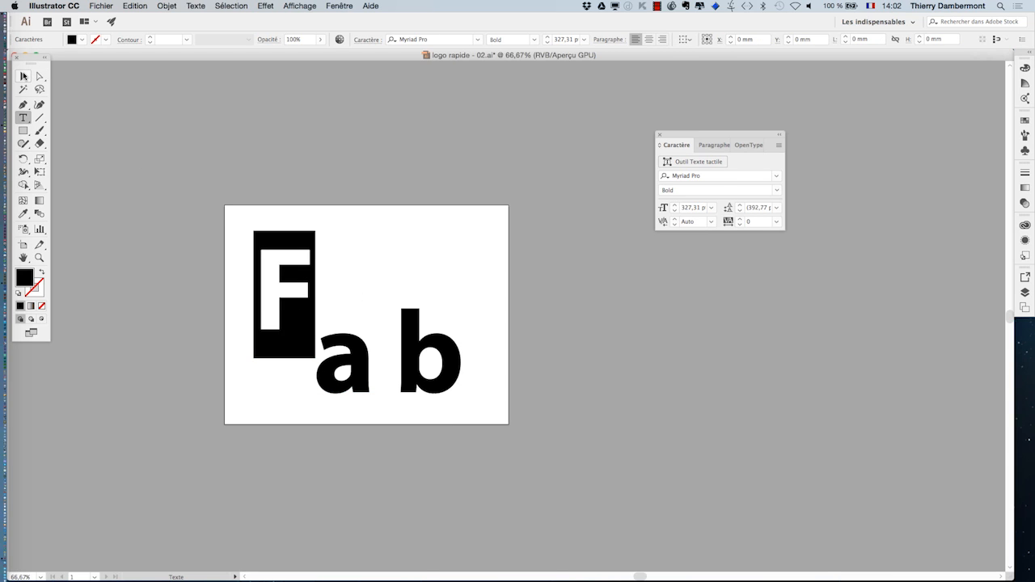
pyautogui.click(23, 75)
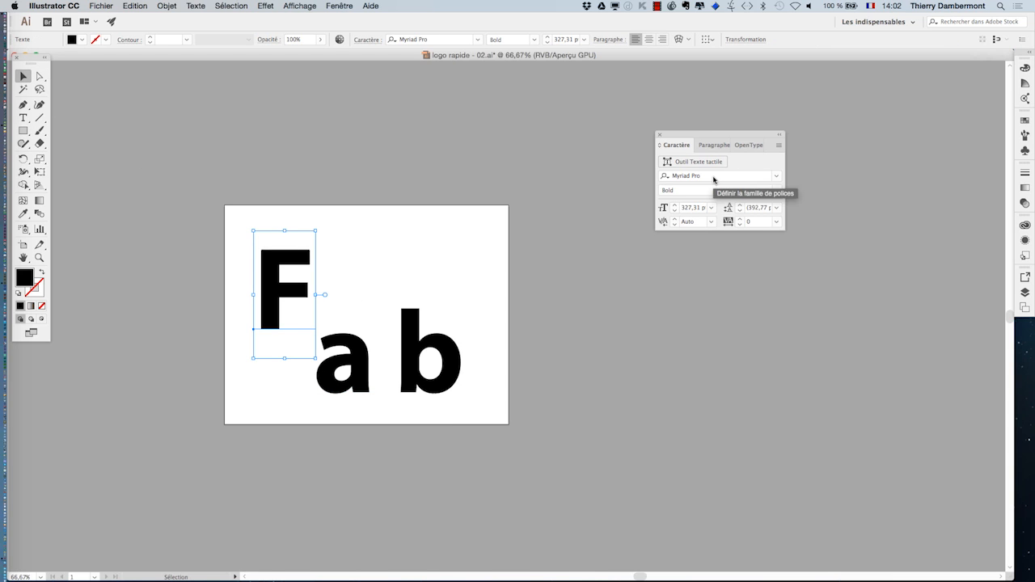
pyautogui.moveTo(696, 135); pyautogui.dragTo(821, 138)
pyautogui.scroll(1, 467, 230)
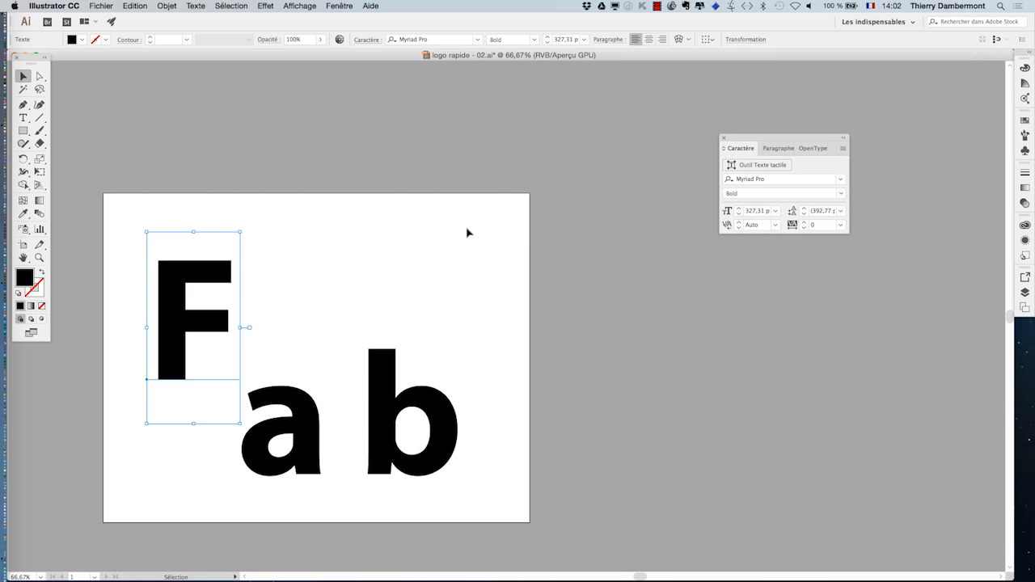
# Step: Try successive font families on the letter F, ending on Poplar Std Black
pyautogui.click(775, 181)
pyautogui.press('Down')
pyautogui.press('Down')
pyautogui.press('Down')
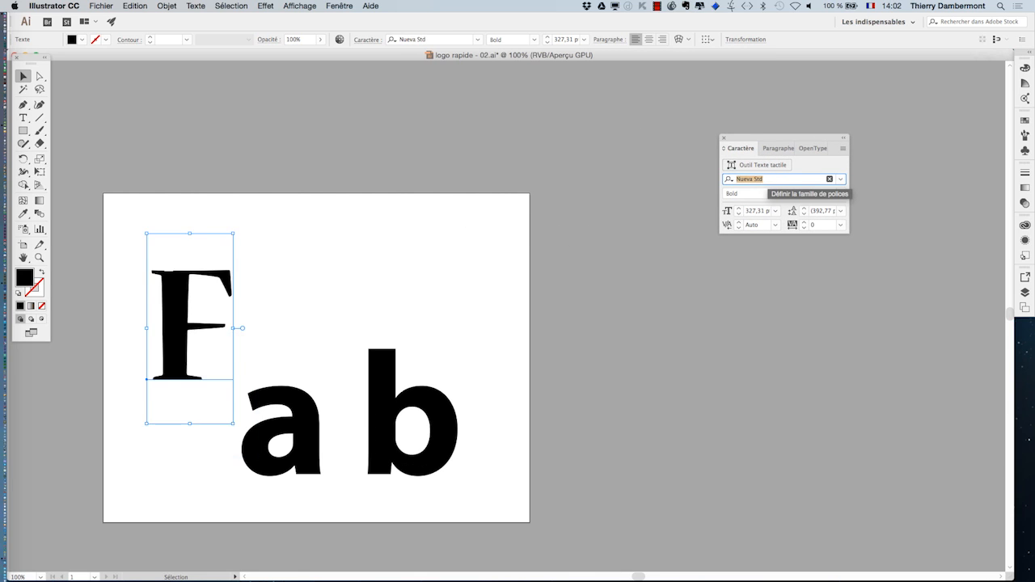
pyautogui.press('Down')
pyautogui.press('Down')
pyautogui.press('Down')
pyautogui.press('Down')
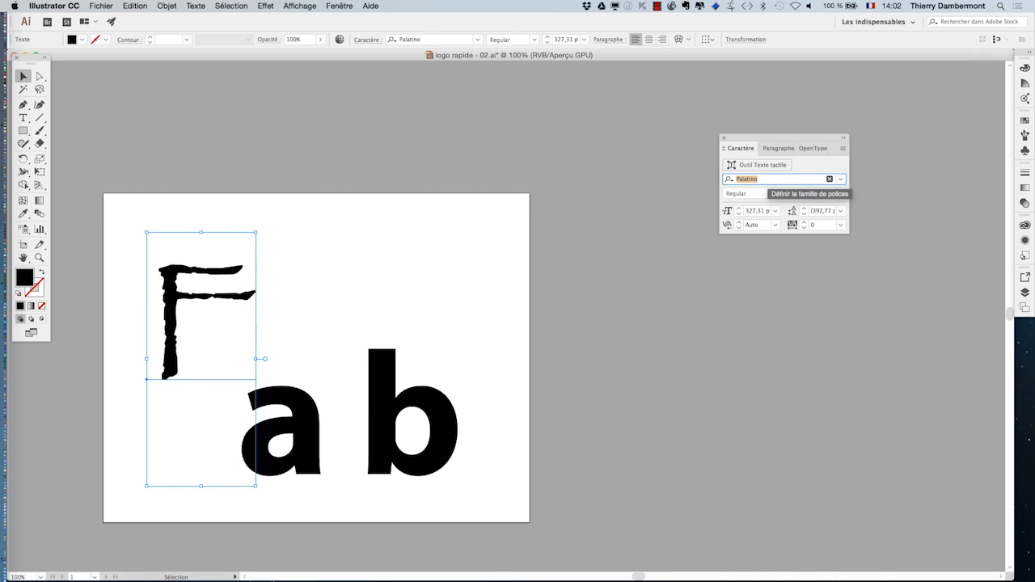
pyautogui.press('Down')
pyautogui.press('Down')
pyautogui.press('Down')
pyautogui.press('Down')
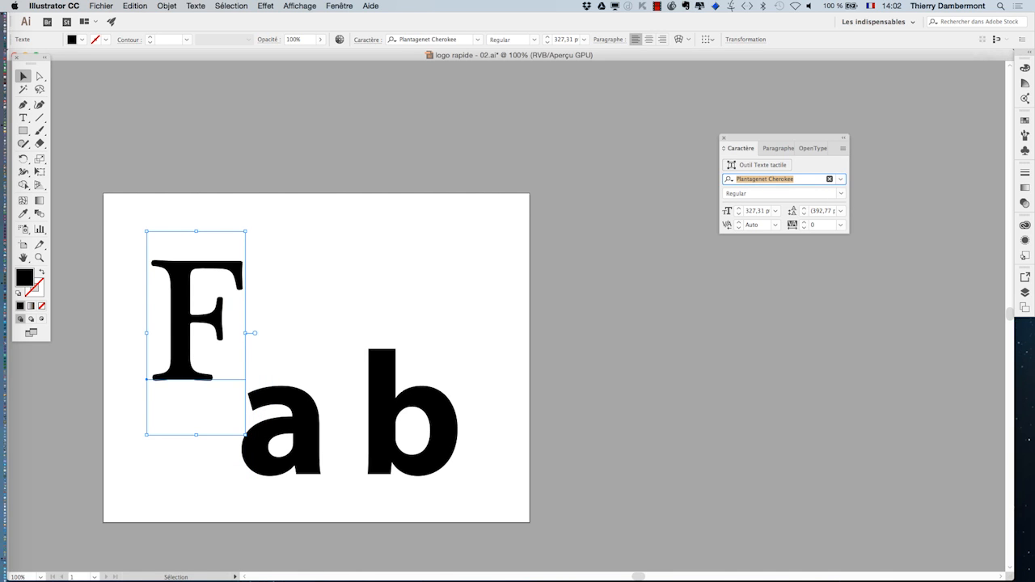
pyautogui.press('Down')
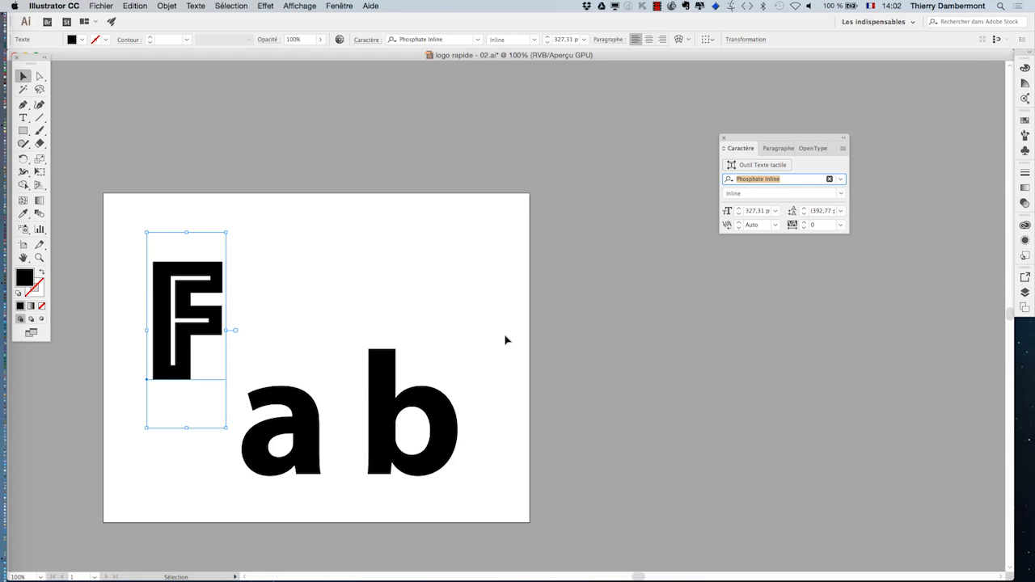
pyautogui.press('Up')
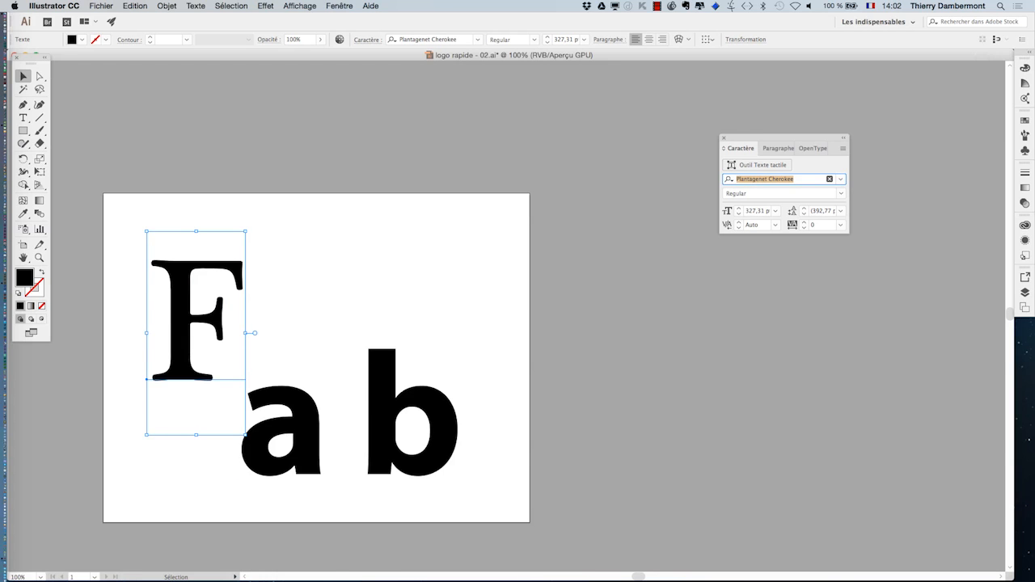
pyautogui.press('Down')
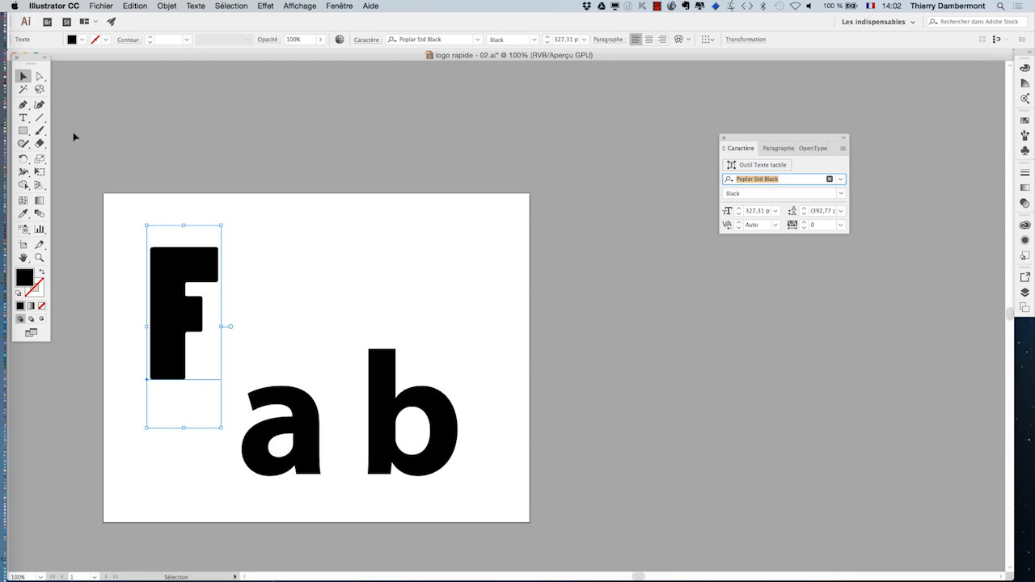
pyautogui.click(319, 273)
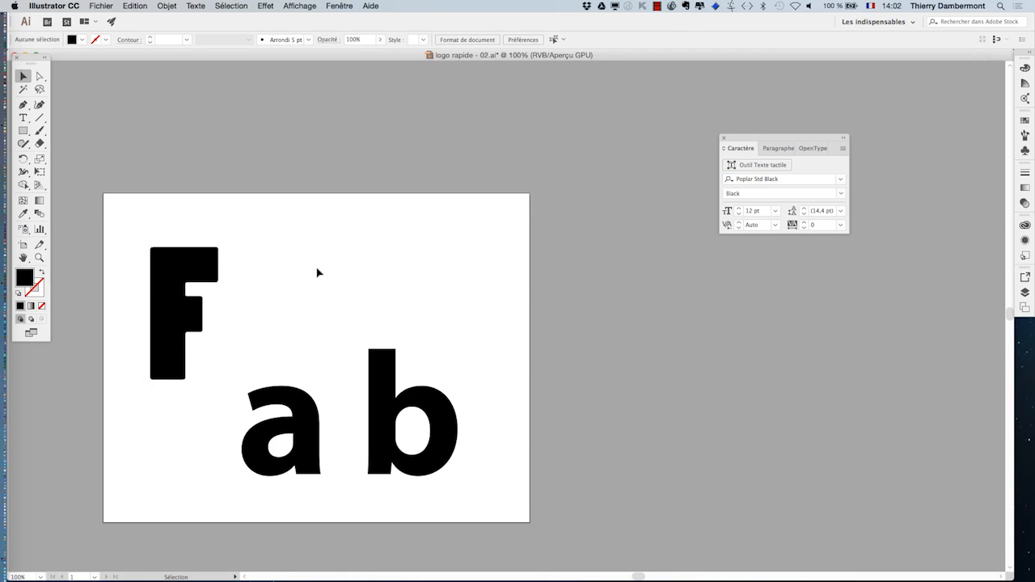
# Step: Try further font families on the letter F, including sans, serif and script faces, ending on SignPainter-HouseScript
pyautogui.click(192, 352)
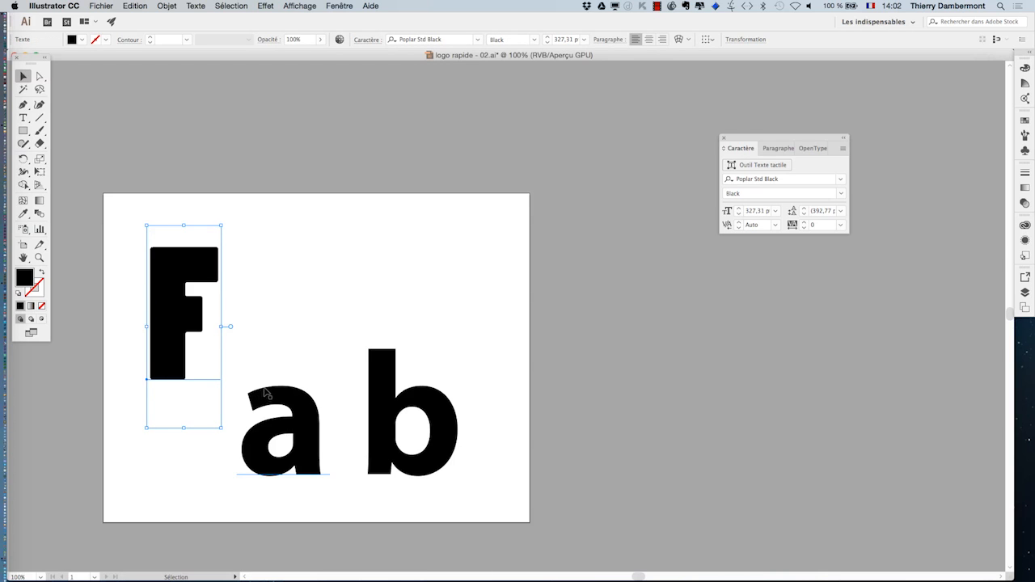
pyautogui.click(782, 178)
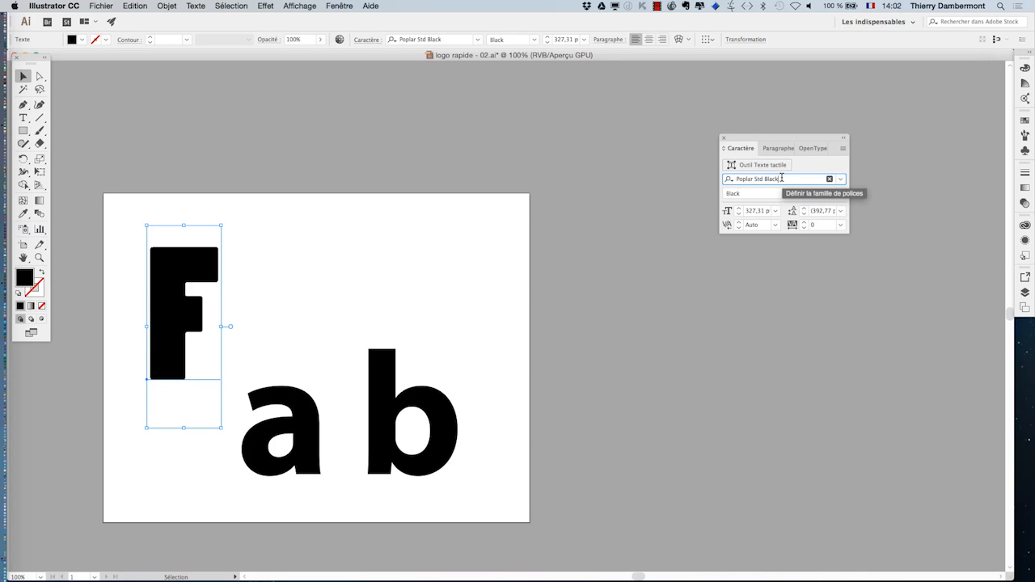
pyautogui.press('Down')
pyautogui.press('Down')
pyautogui.press('Down')
pyautogui.press('Down')
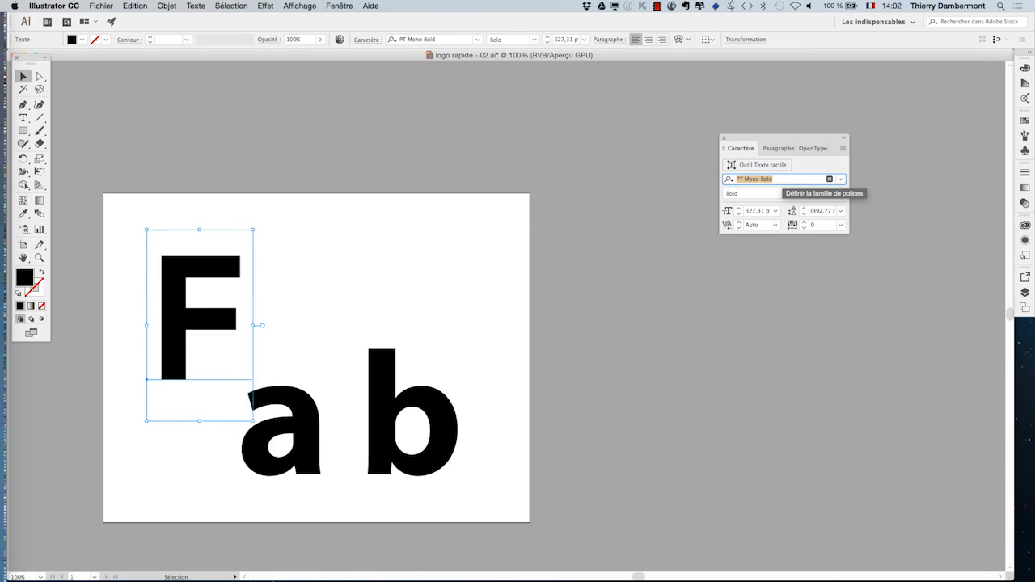
pyautogui.press('Down')
pyautogui.press('Down')
pyautogui.press('Down')
pyautogui.press('Down')
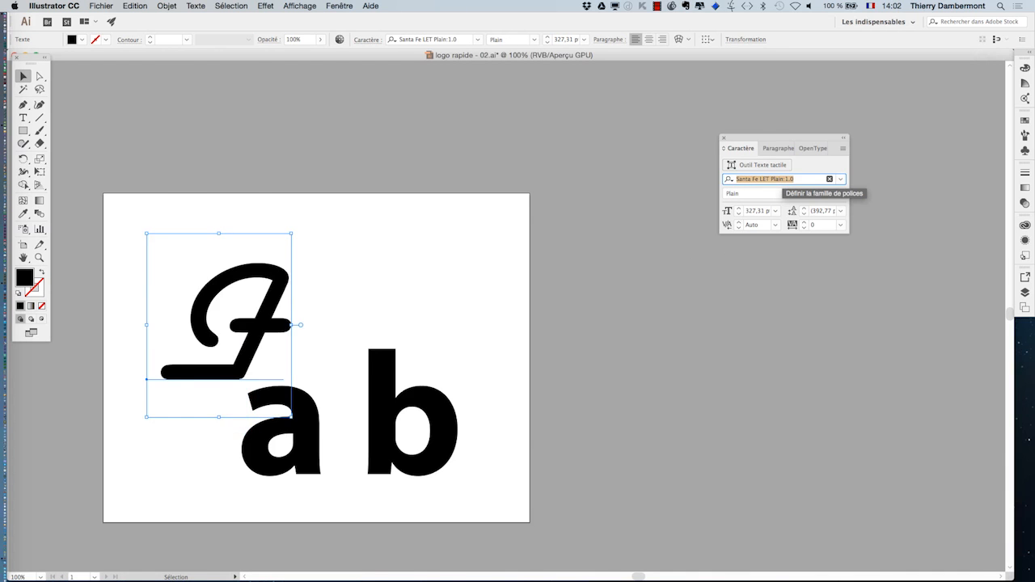
pyautogui.press('Down')
pyautogui.press('Down')
pyautogui.press('Down')
pyautogui.press('Down')
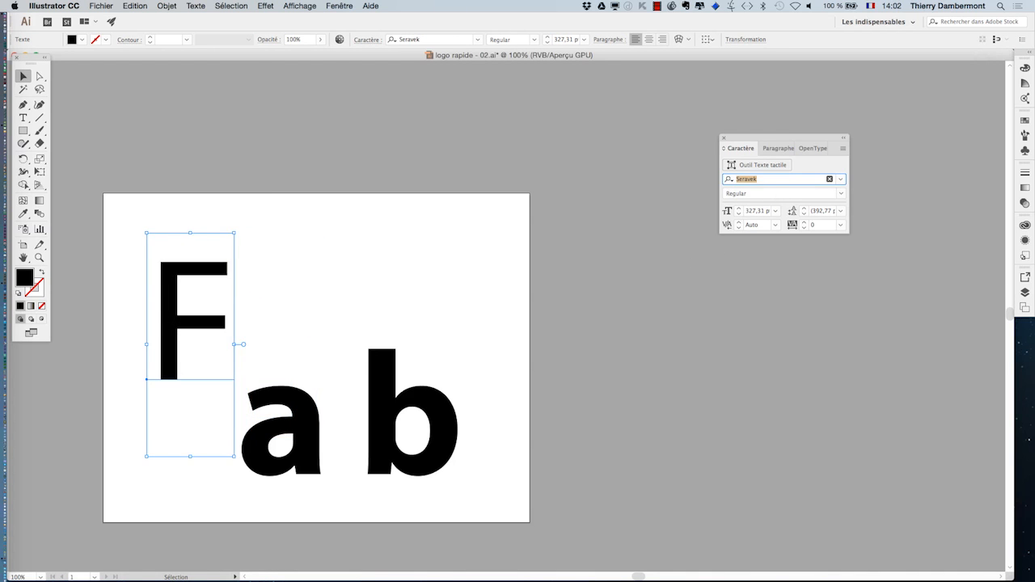
pyautogui.press('Down')
pyautogui.press('Down')
pyautogui.press('Down')
pyautogui.press('Down')
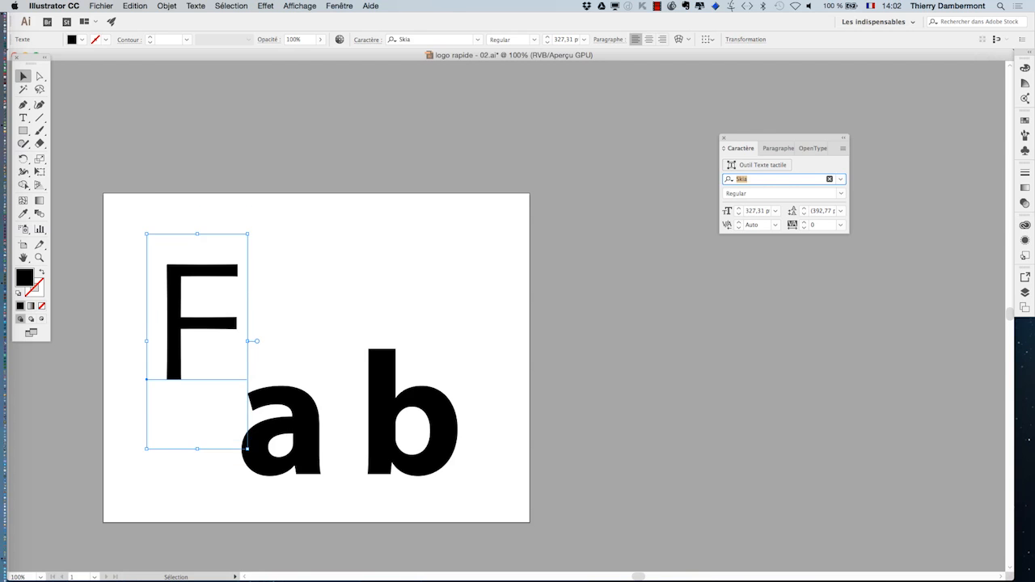
pyautogui.press('Down')
pyautogui.press('Down')
pyautogui.press('Down')
pyautogui.press('Down')
pyautogui.press('Down')
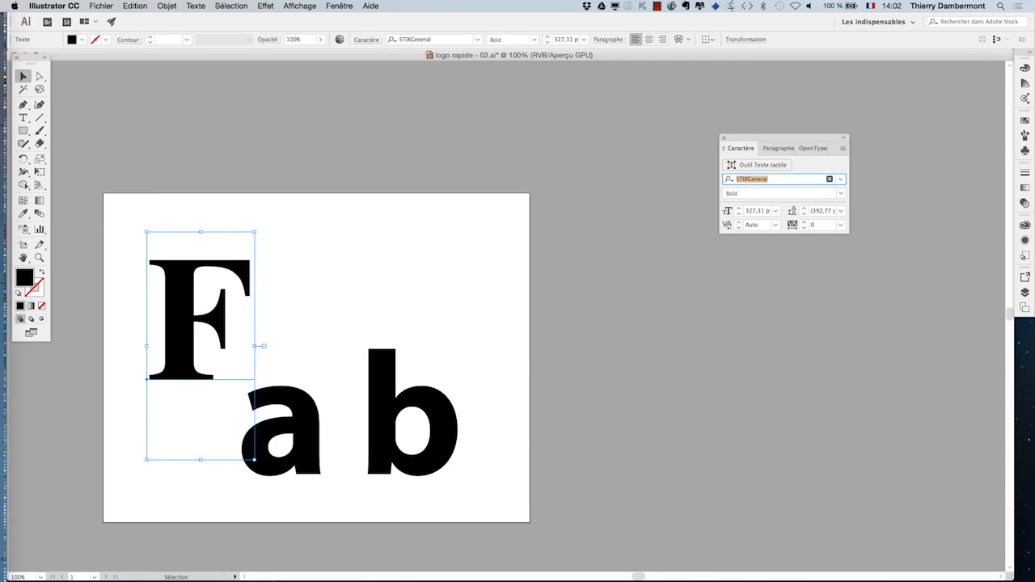
pyautogui.press('Down')
pyautogui.press('Down')
pyautogui.press('Down')
pyautogui.press('Down')
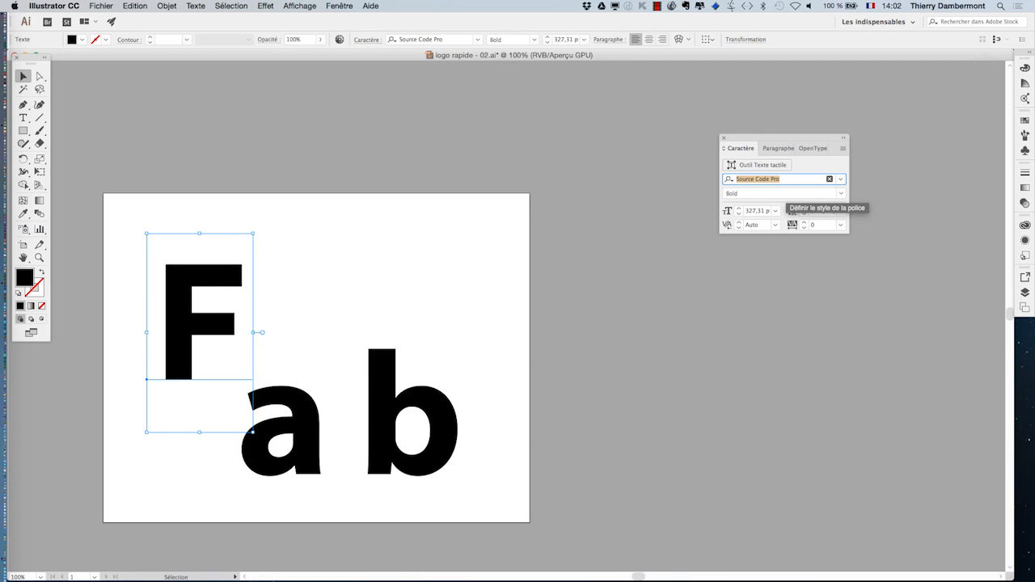
pyautogui.press('Down')
pyautogui.press('Down')
pyautogui.press('Down')
pyautogui.press('Down')
pyautogui.press('Down')
pyautogui.press('Down')
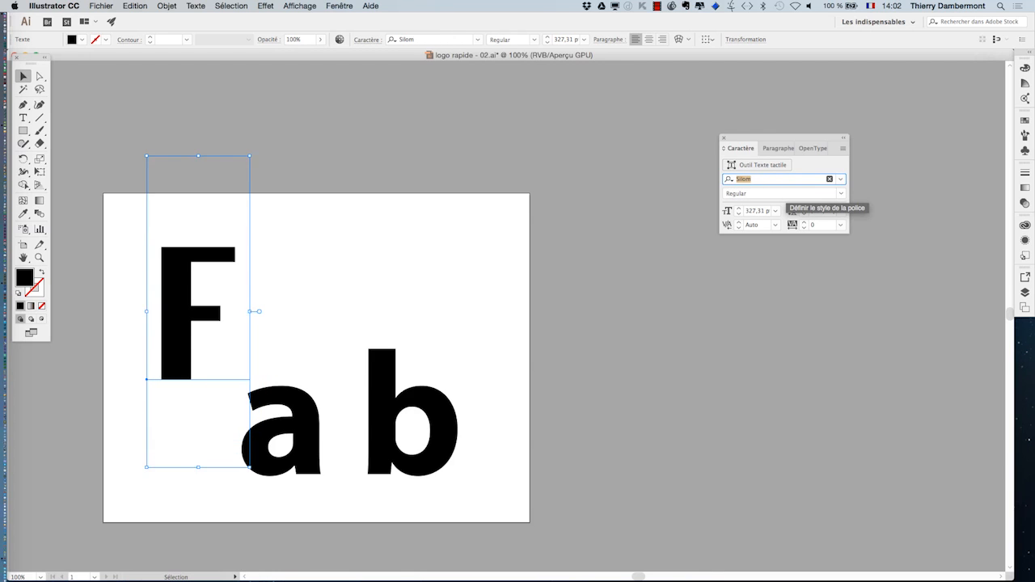
pyautogui.press('Down')
pyautogui.press('Up')
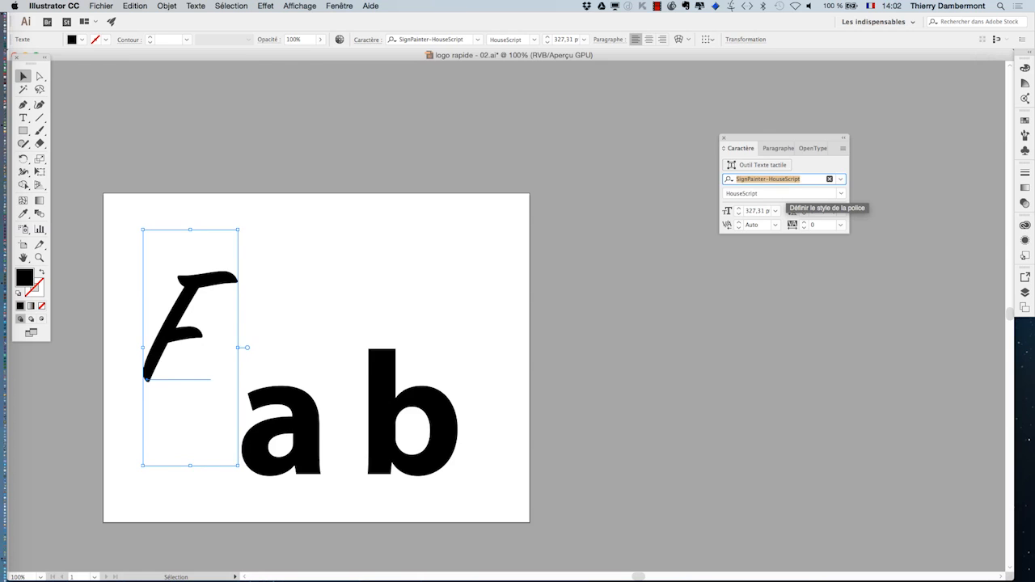
pyautogui.press('Down')
pyautogui.press('Up')
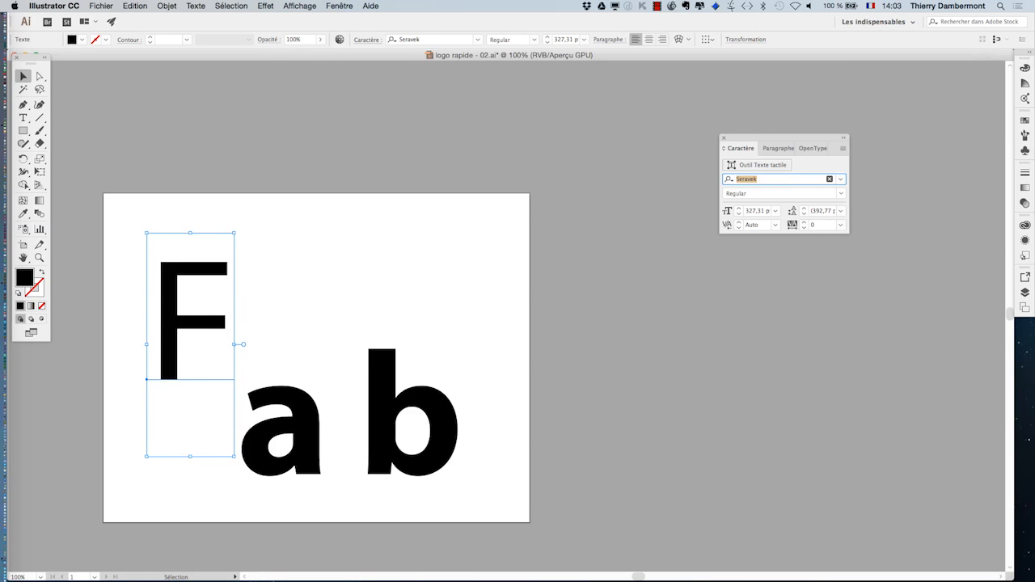
pyautogui.press('Up')
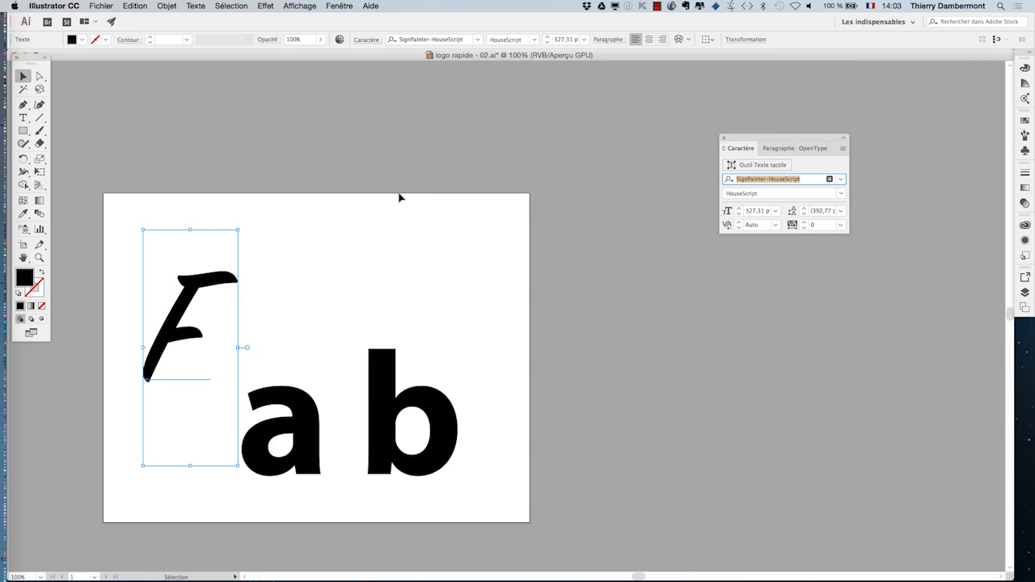
pyautogui.click(347, 256)
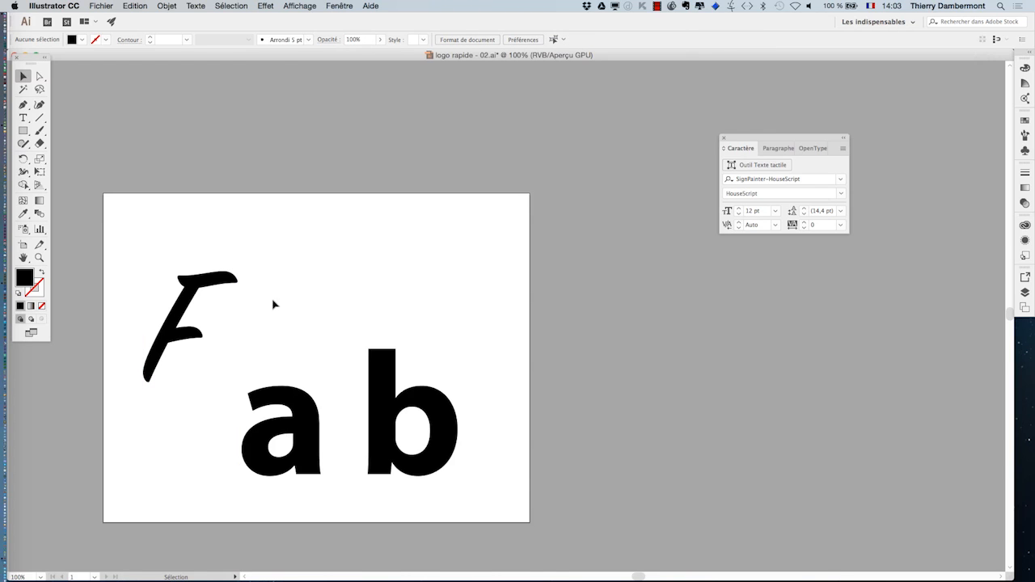
# Step: Set the font of the letter F to PT Serif Regular and deselect it
pyautogui.click(201, 359)
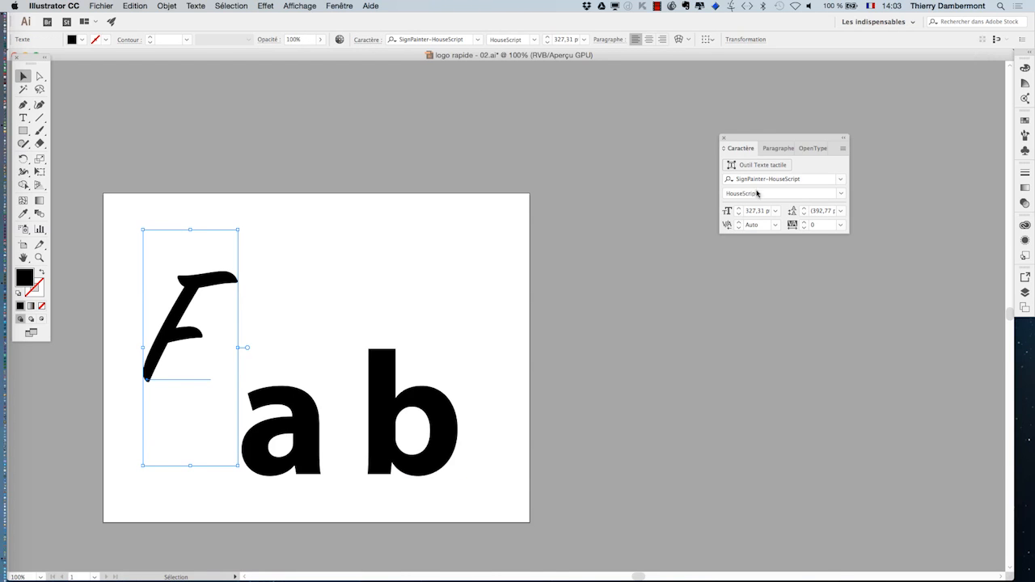
pyautogui.click(798, 180)
pyautogui.press('Down')
pyautogui.press('Down')
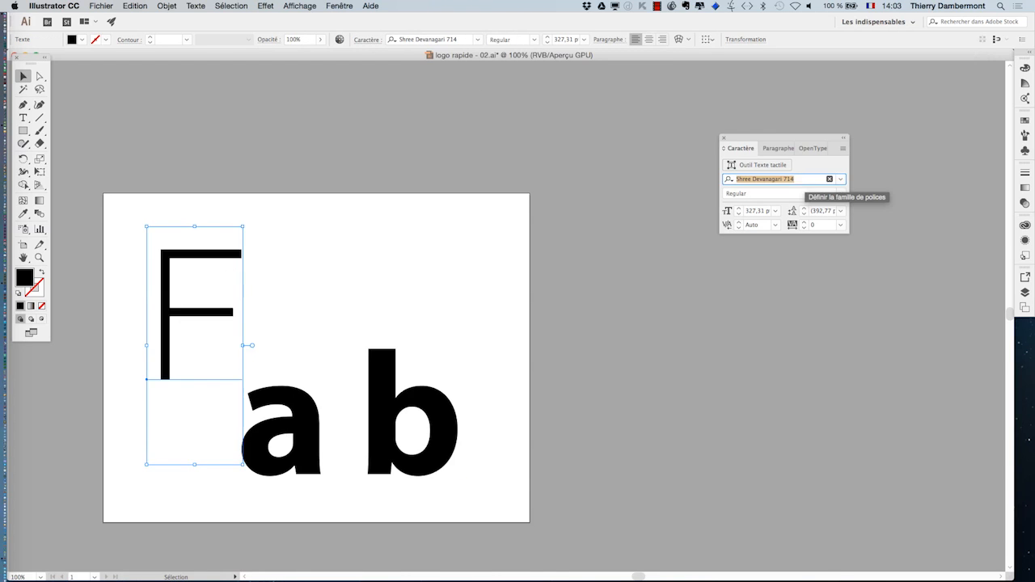
pyautogui.press('Down')
pyautogui.press('Down')
pyautogui.press('Down')
pyautogui.press('Down')
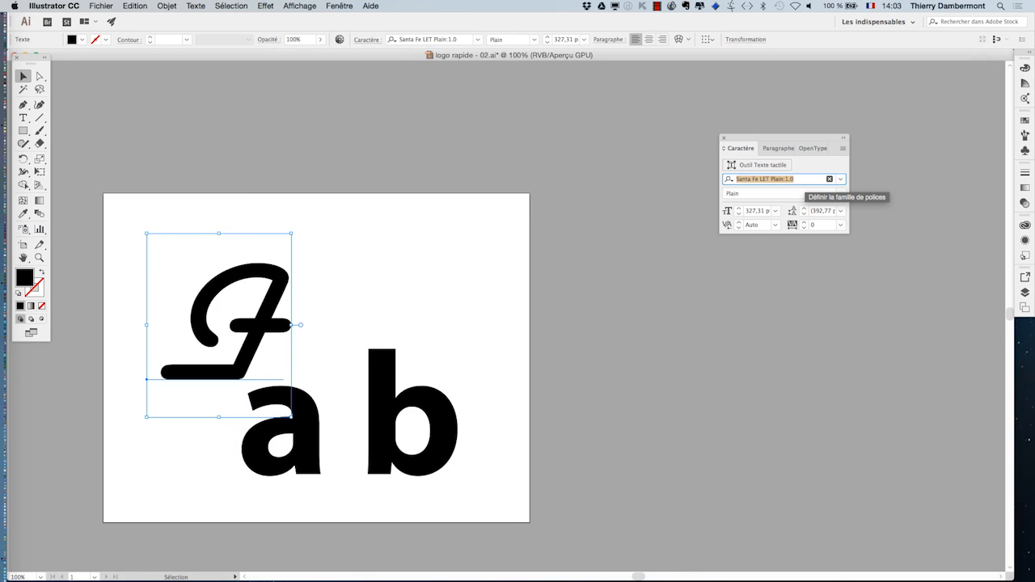
pyautogui.press('Down')
pyautogui.press('Down')
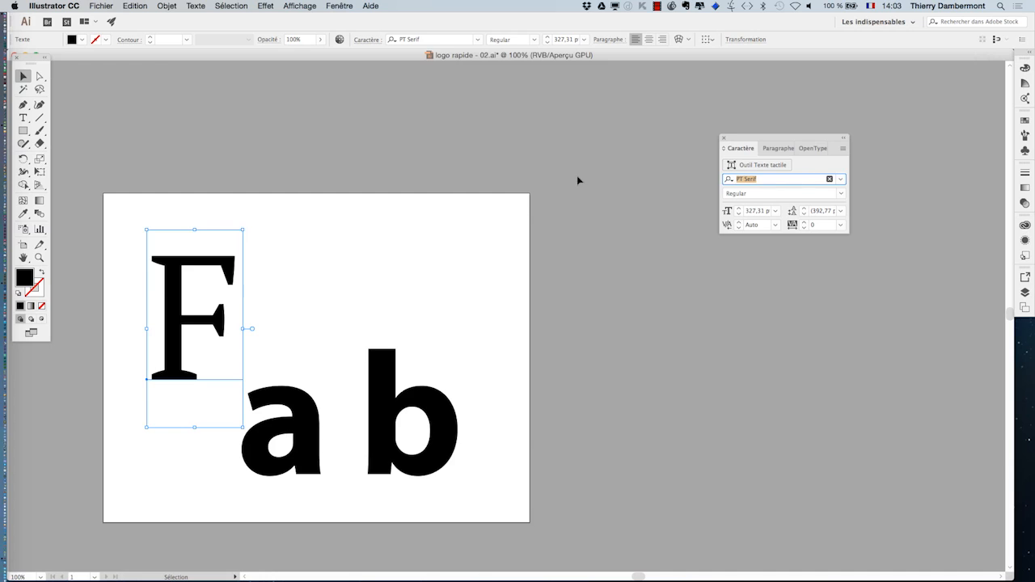
pyautogui.press('Return')
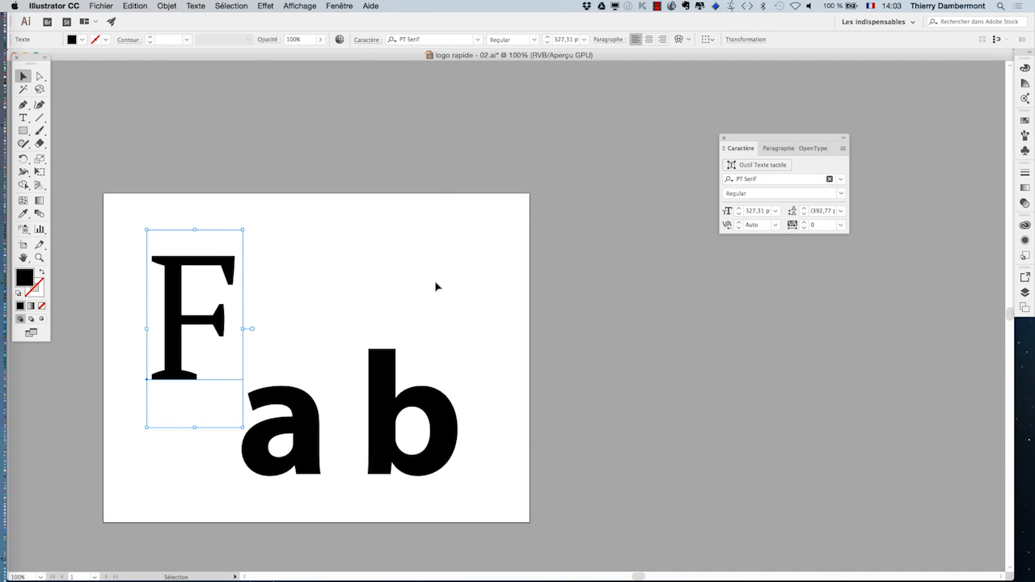
pyautogui.click(436, 286)
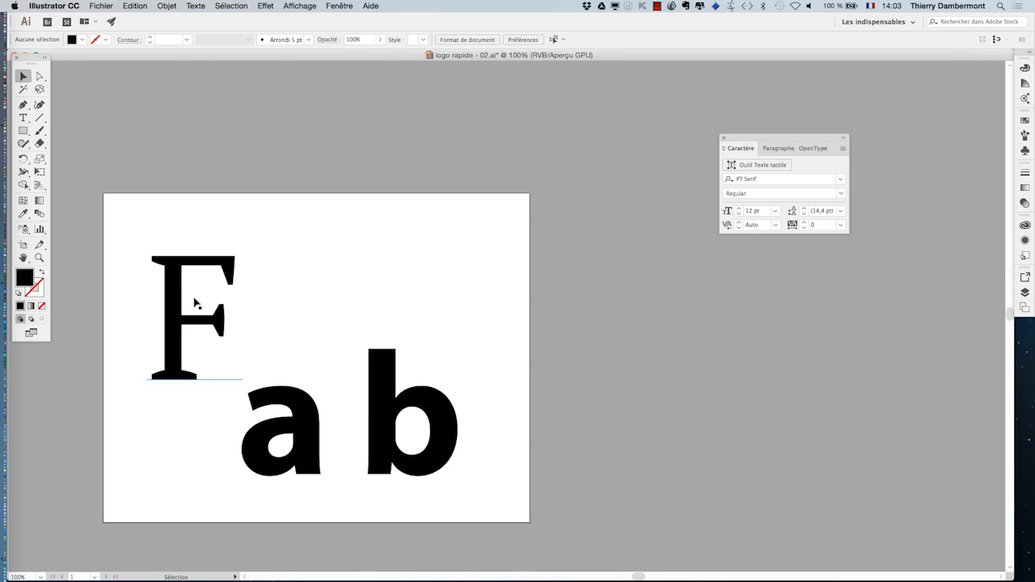
# Step: Move the letters a and b up so that they stand beside the F near its baseline
pyautogui.click(289, 423)
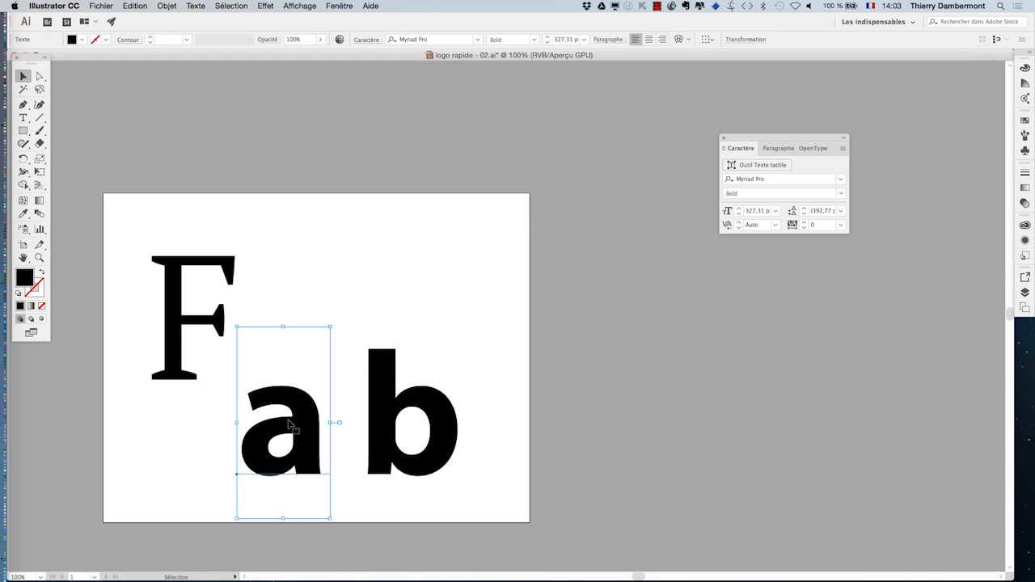
pyautogui.moveTo(288, 424); pyautogui.dragTo(292, 347)
pyautogui.moveTo(384, 403); pyautogui.dragTo(385, 335)
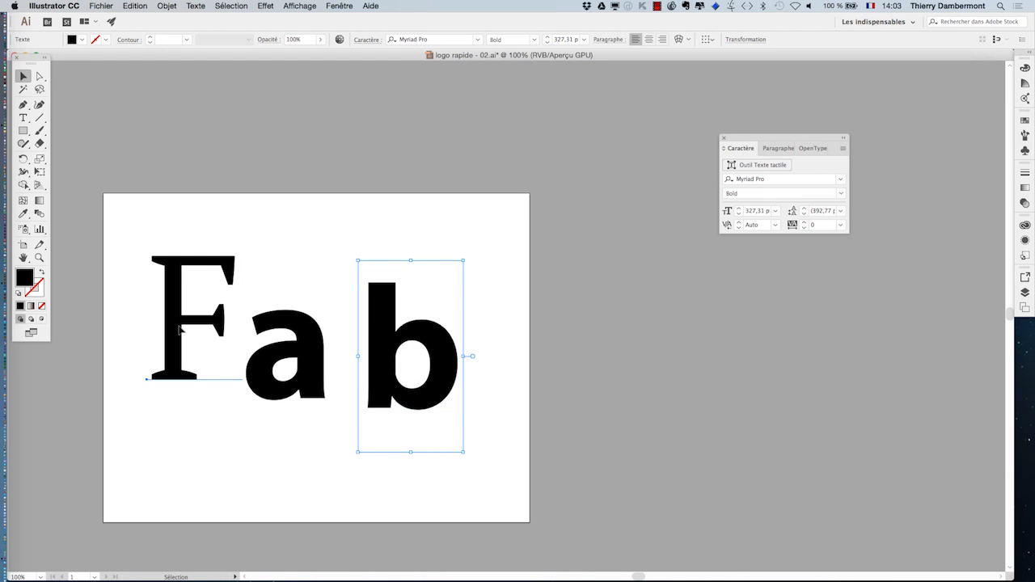
# Step: Check which font styles PT Serif offers for the letter F
pyautogui.click(182, 332)
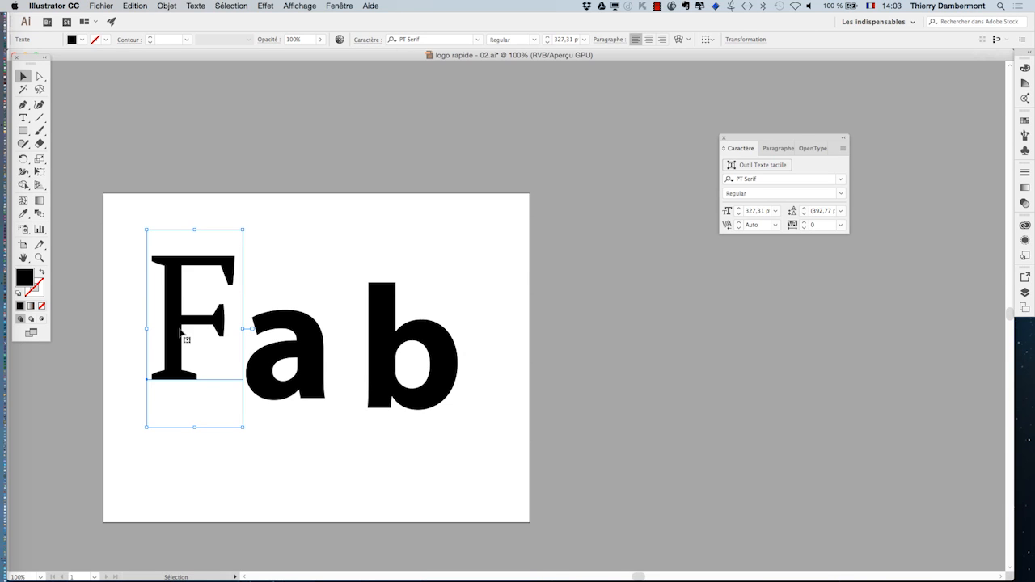
pyautogui.click(841, 193)
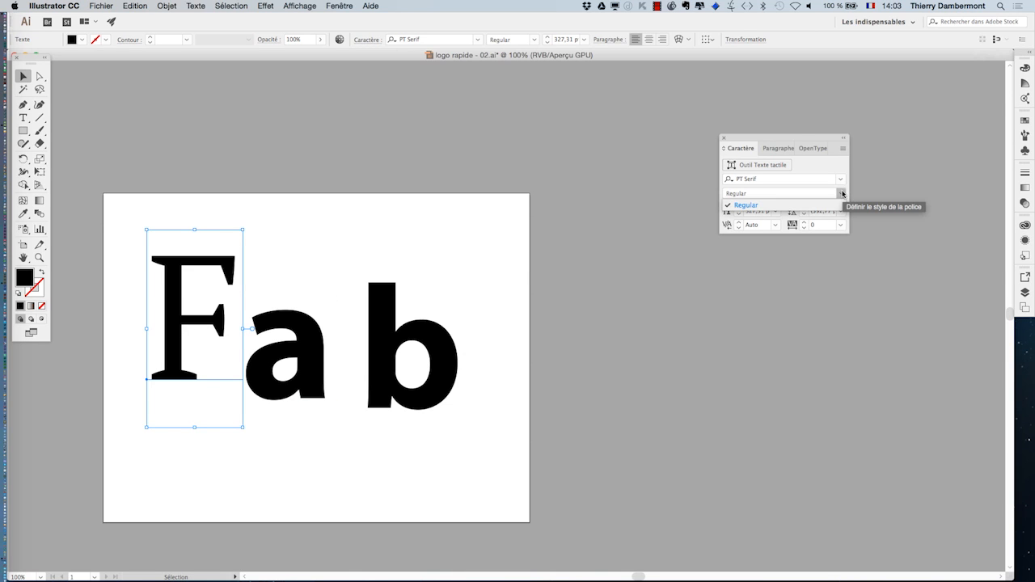
pyautogui.press('super')
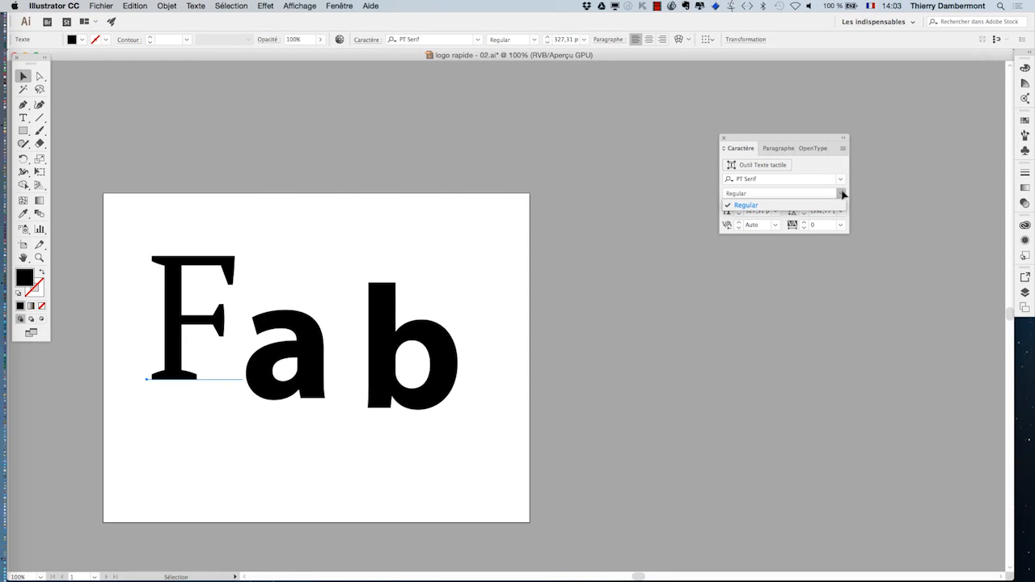
pyautogui.click(437, 380)
# Step: Move the tool palette closer to the artboard and remove the fill colour of the letter F
pyautogui.click(193, 374)
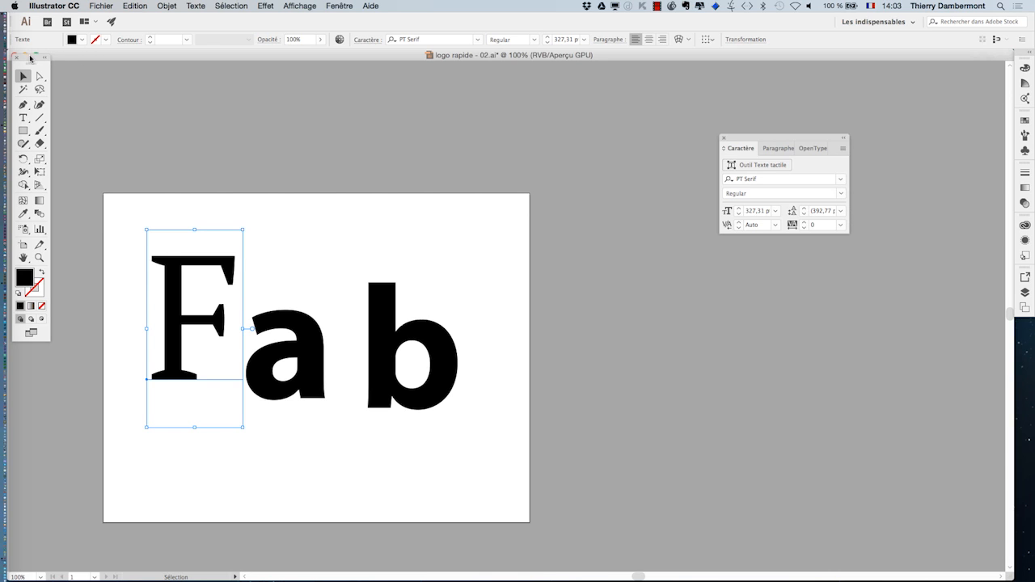
pyautogui.moveTo(33, 56); pyautogui.dragTo(87, 140)
pyautogui.click(92, 365)
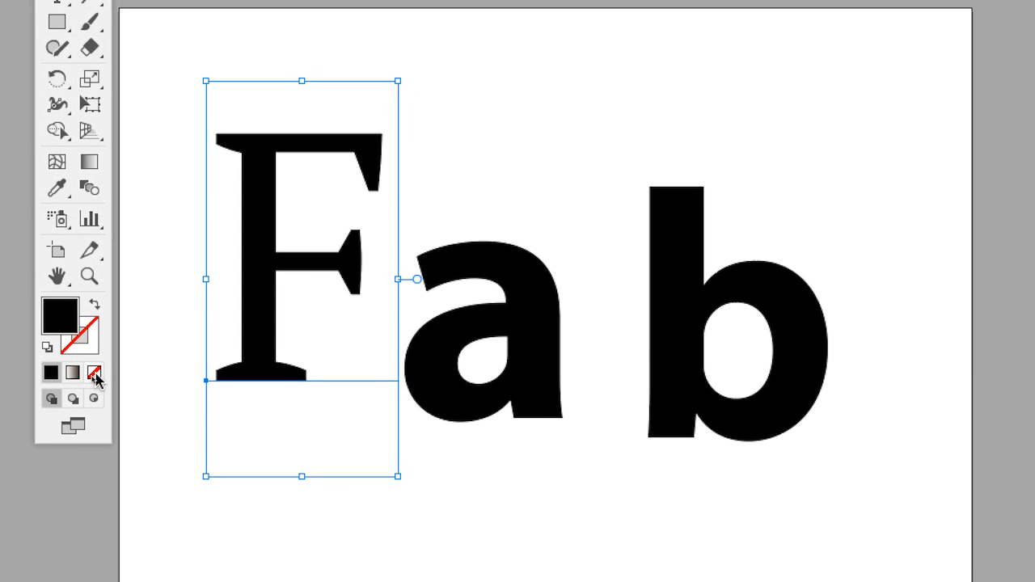
pyautogui.click(94, 375)
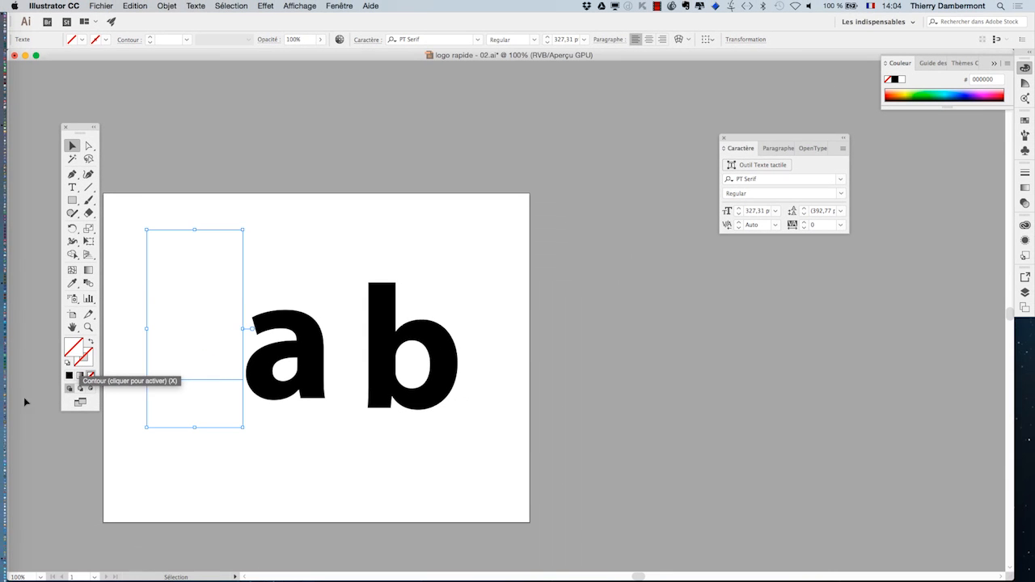
# Step: Show the Appearance settings floating over the artboard and add a new fill to the letter F
pyautogui.click(339, 6)
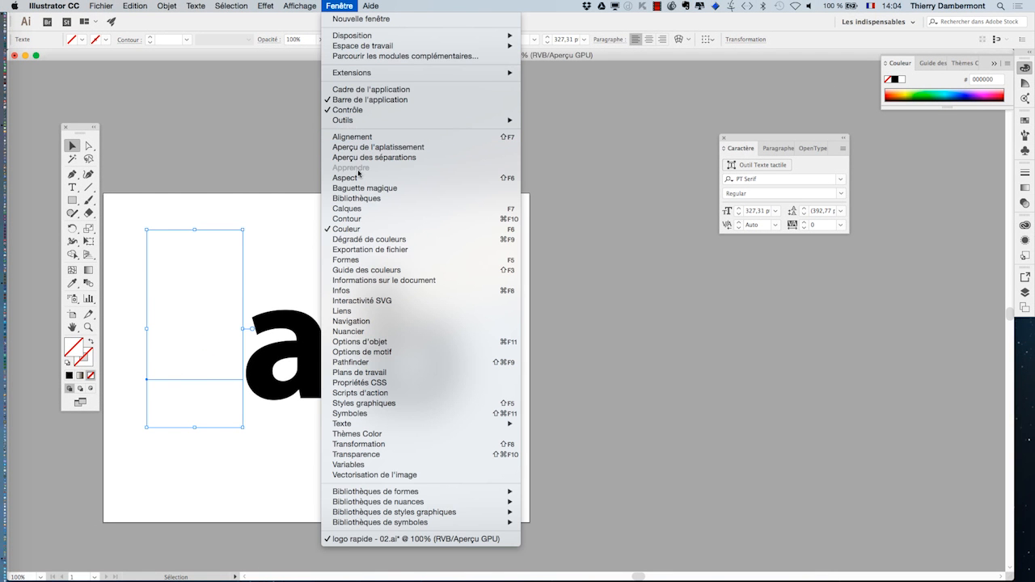
pyautogui.click(347, 178)
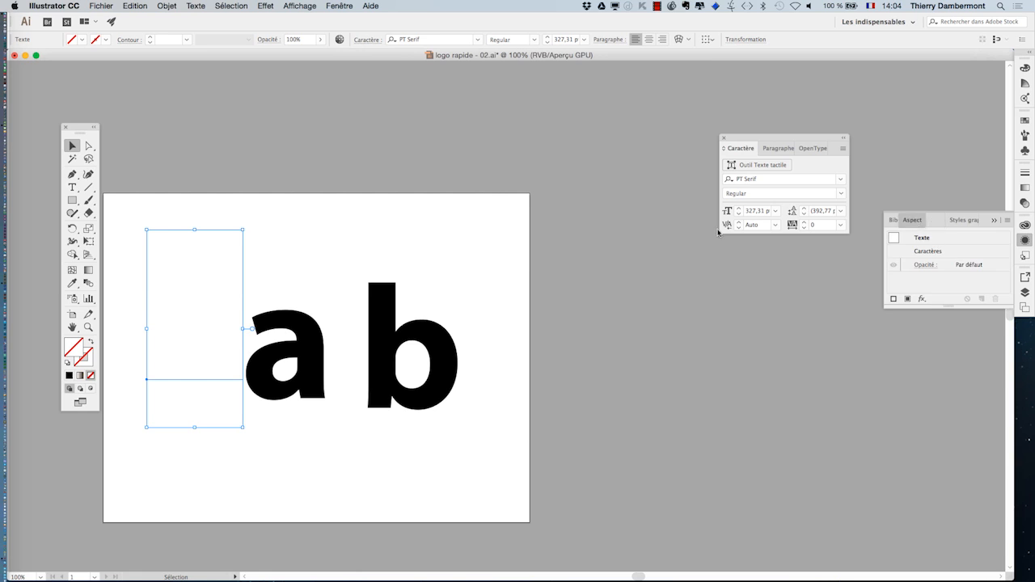
pyautogui.moveTo(912, 220); pyautogui.dragTo(332, 226)
pyautogui.click(994, 220)
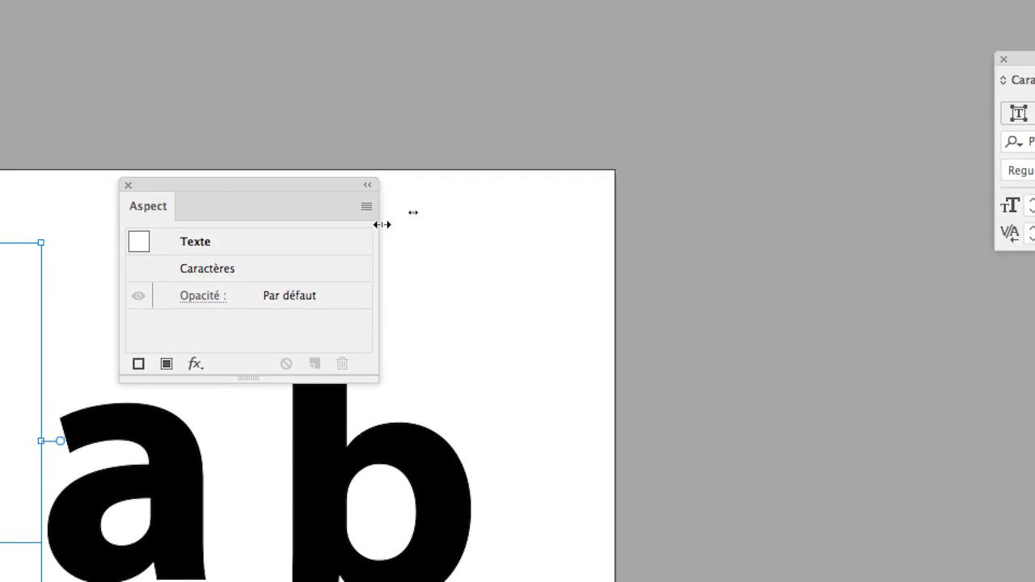
pyautogui.click(368, 207)
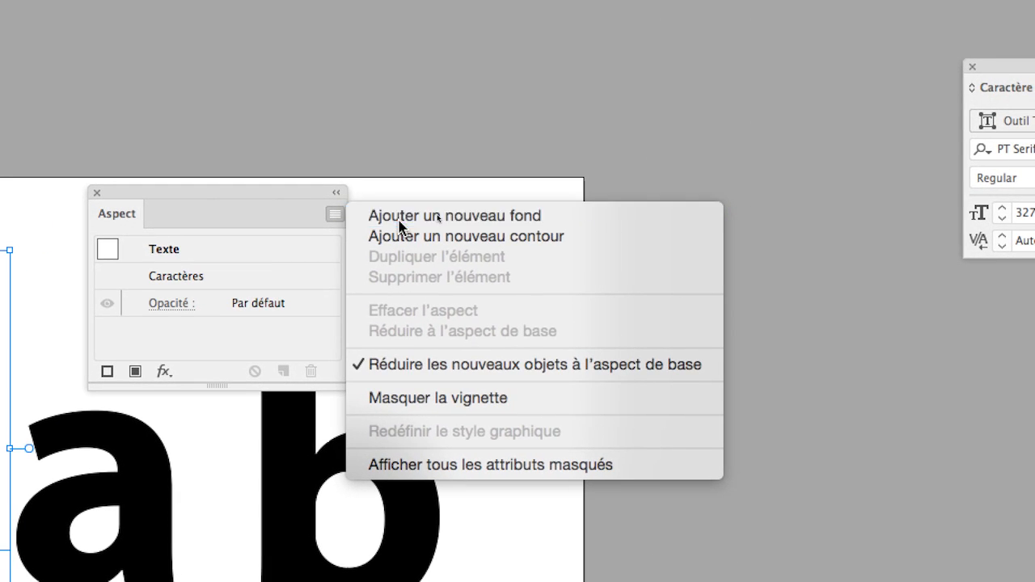
pyautogui.click(399, 226)
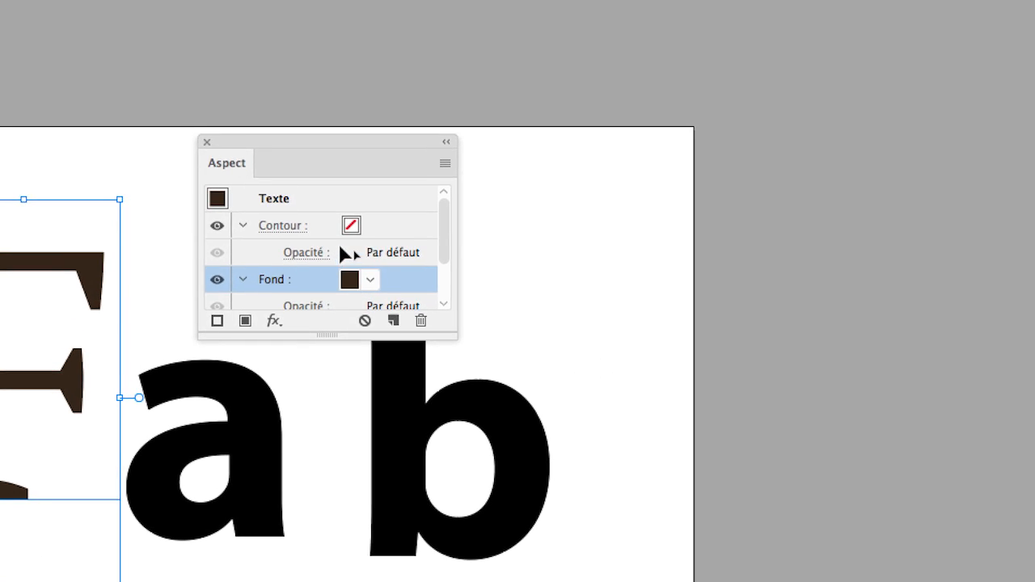
# Step: Give the letter F a 1 pt stroke in the dark brown swatch, matching its fill
pyautogui.click(373, 194)
pyautogui.click(362, 194)
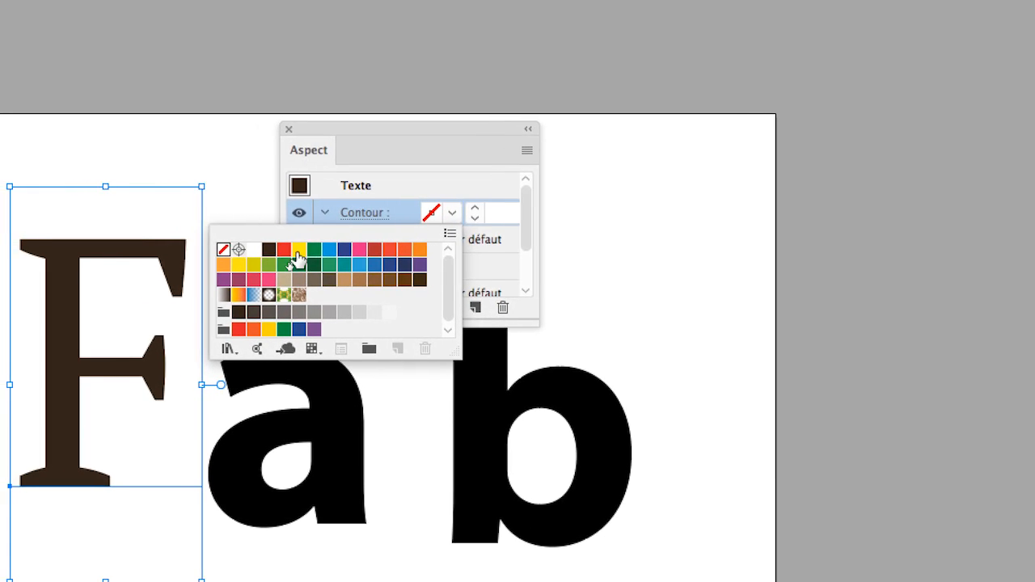
pyautogui.click(185, 266)
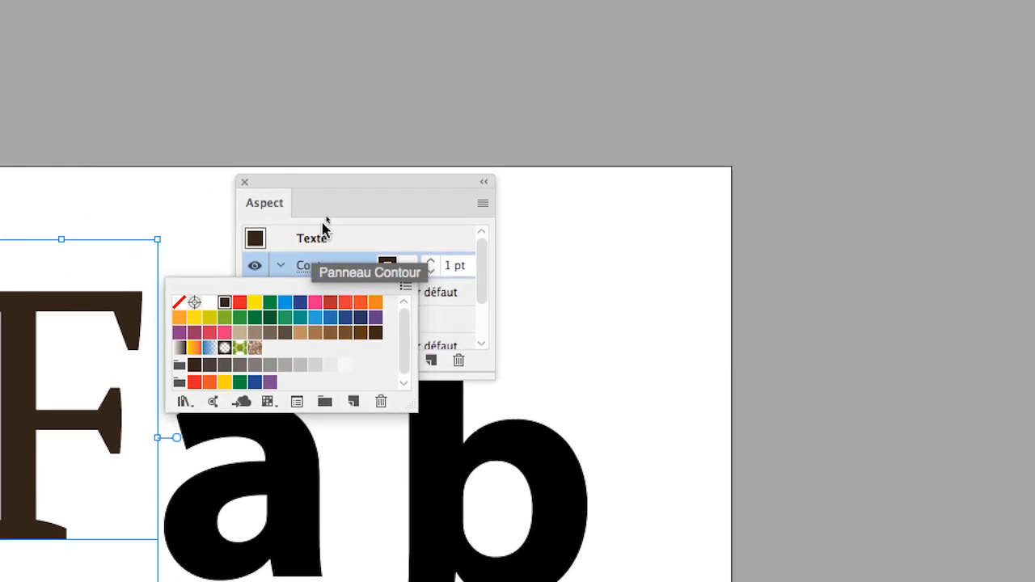
pyautogui.click(372, 137)
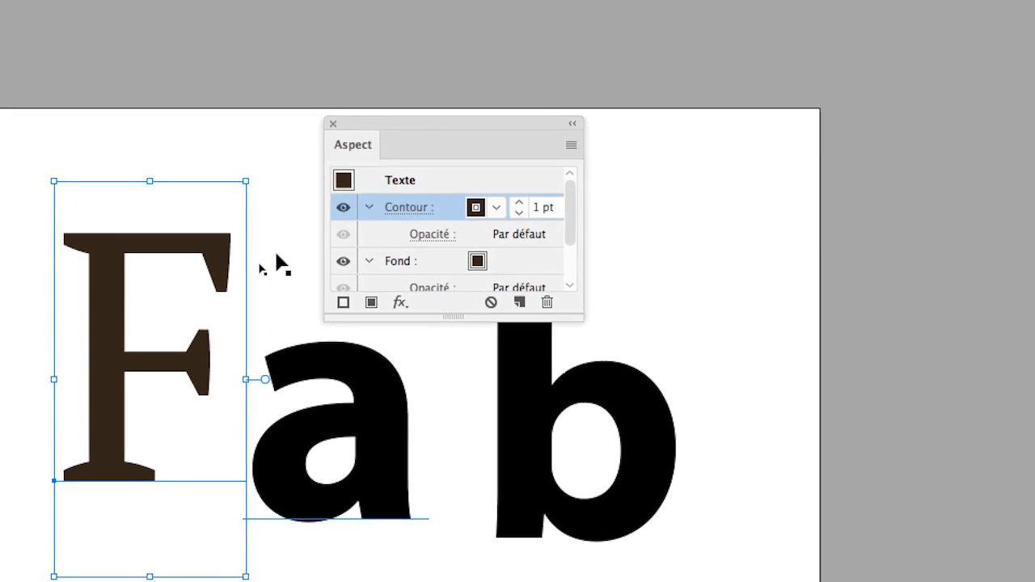
pyautogui.click(312, 174)
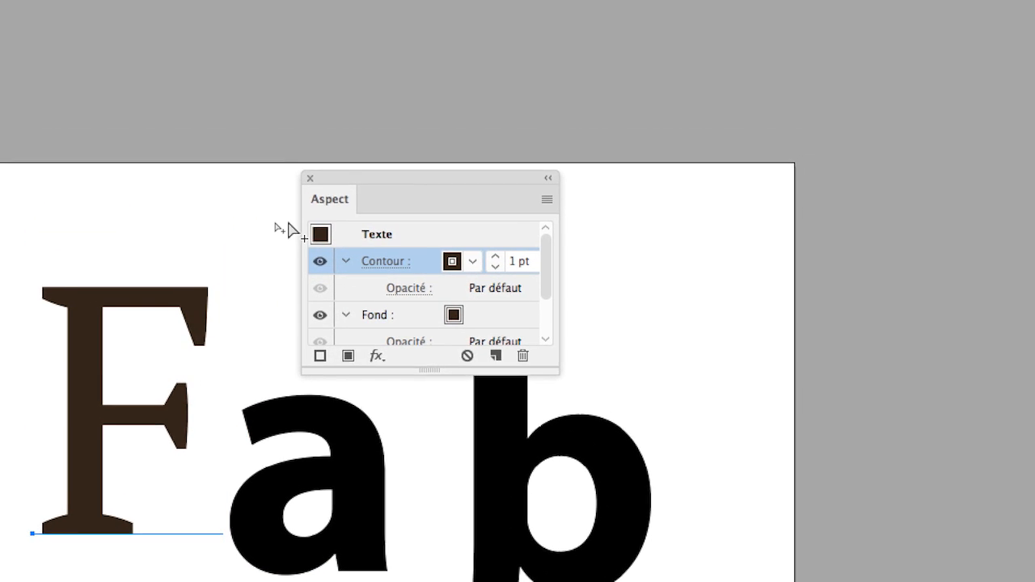
# Step: Enlarge the Appearance panel clear of the letters and raise the F's stroke weight to 28 pt
pyautogui.moveTo(337, 182); pyautogui.dragTo(823, 57)
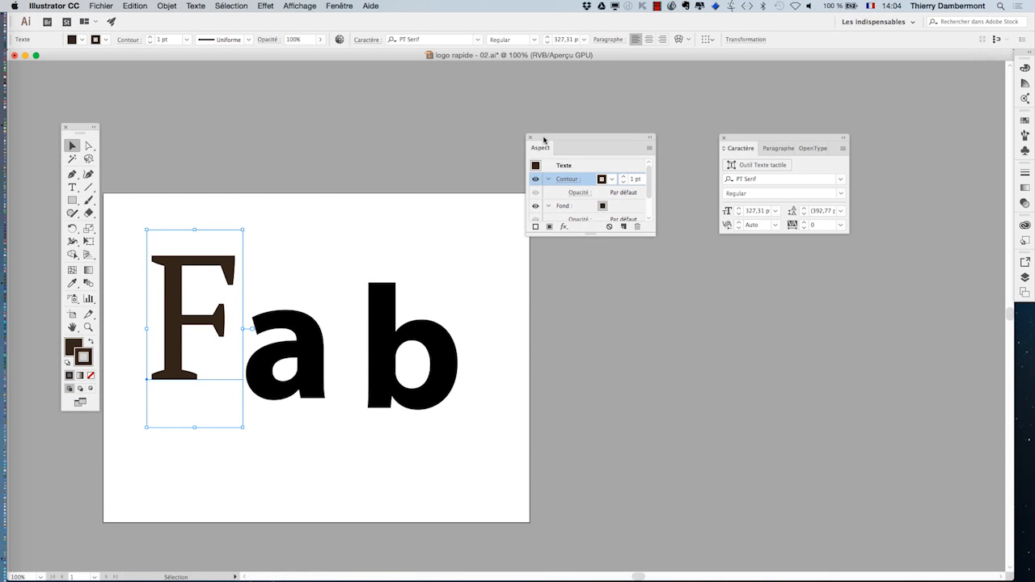
pyautogui.moveTo(653, 232); pyautogui.dragTo(751, 308)
pyautogui.click(626, 176)
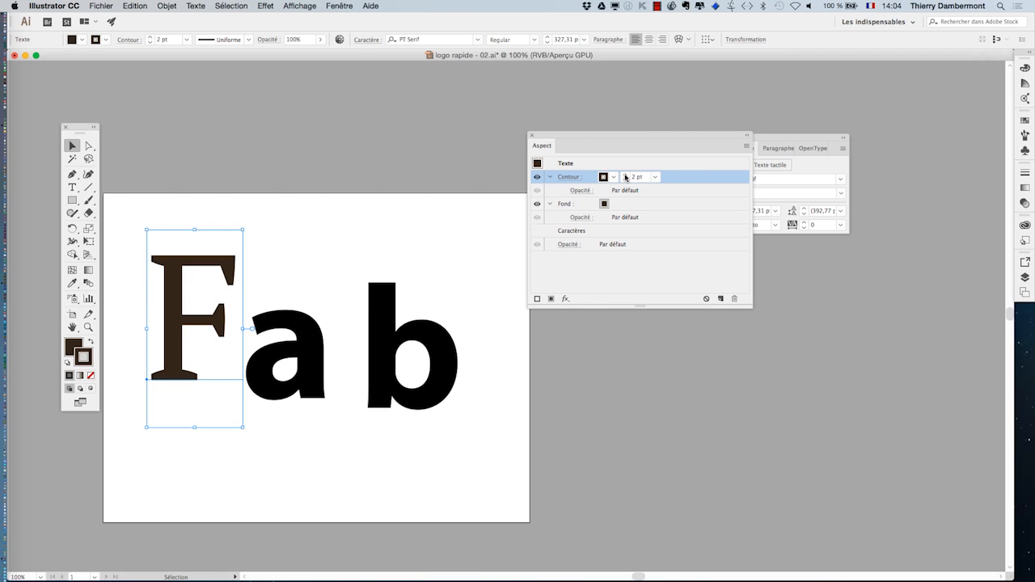
pyautogui.click(626, 175)
pyautogui.click(625, 176)
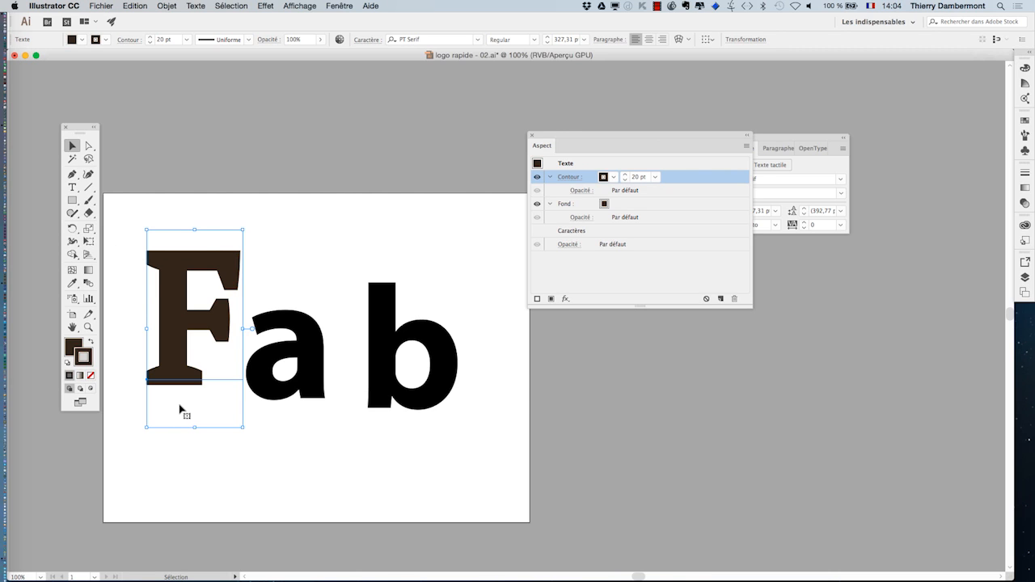
pyautogui.click(625, 175)
pyautogui.click(625, 175)
pyautogui.click(624, 175)
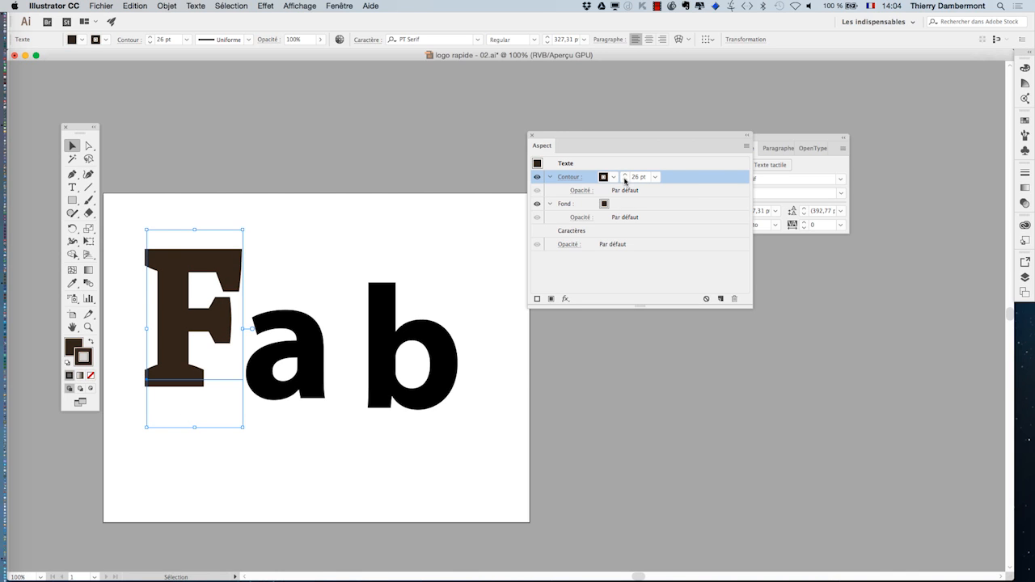
pyautogui.click(626, 177)
pyautogui.click(626, 176)
pyautogui.click(625, 176)
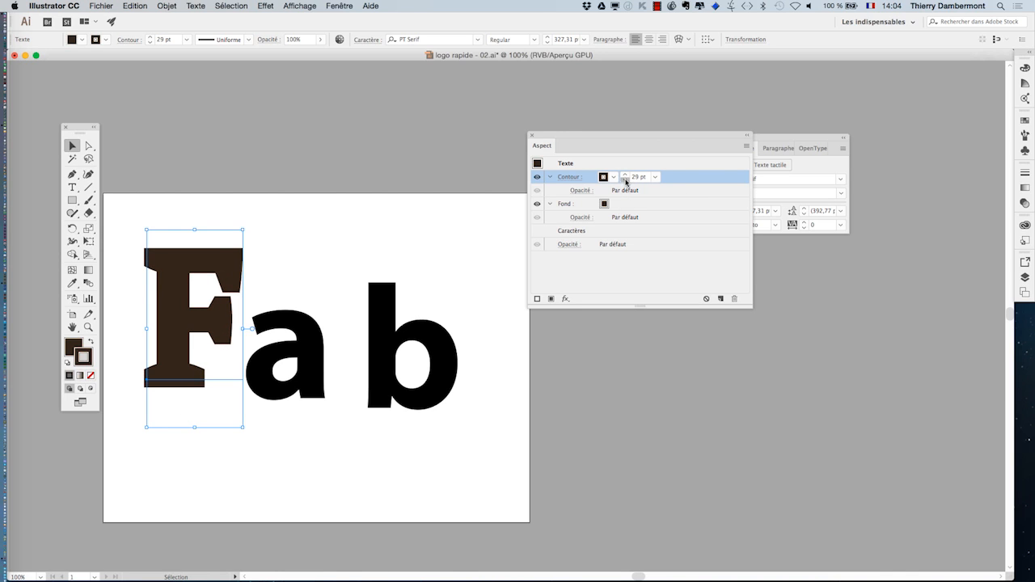
pyautogui.click(626, 181)
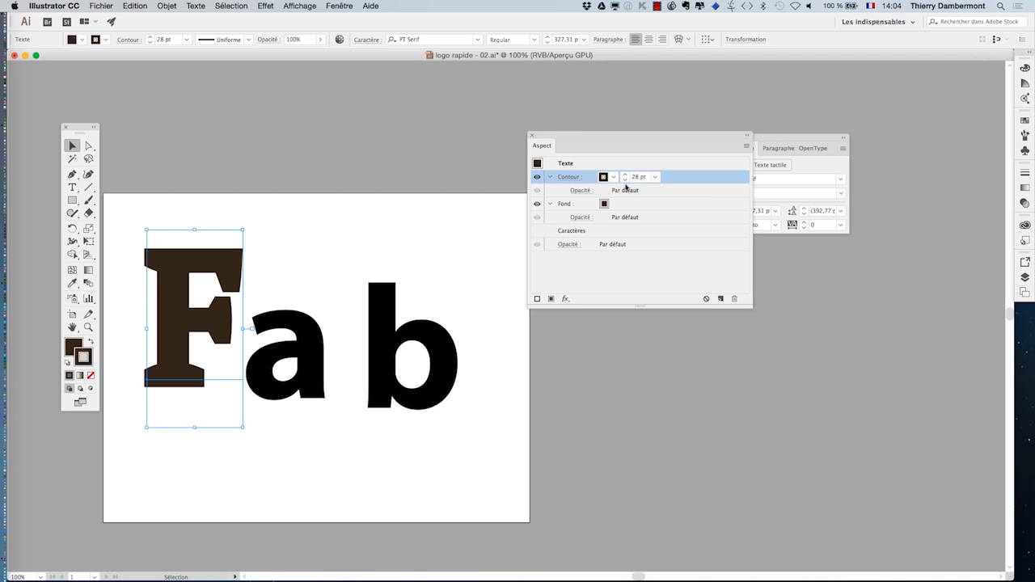
# Step: Compare the appearance attributes of the letters a and F, moving the Appearance panel clear of the Character panel
pyautogui.click(301, 334)
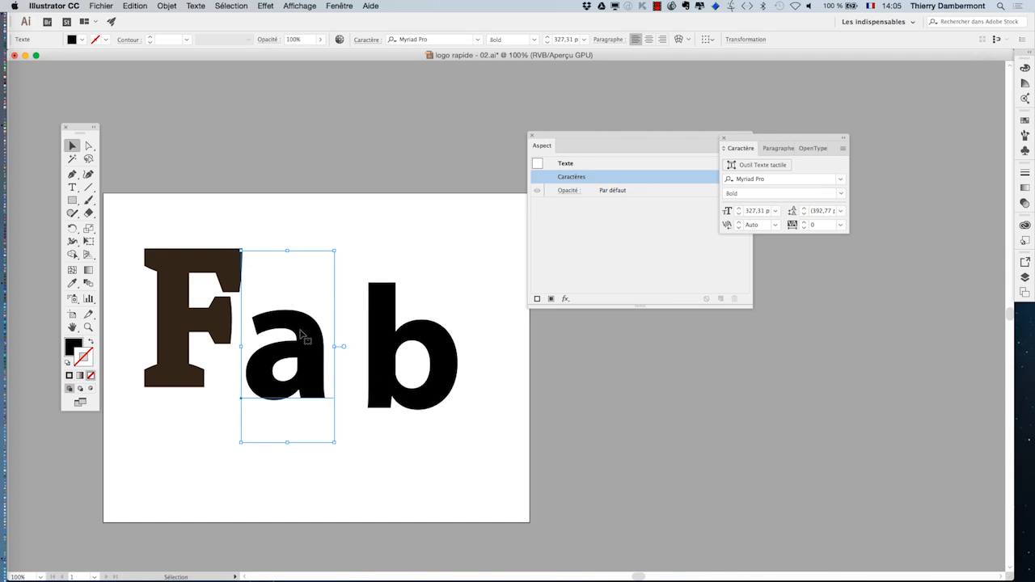
pyautogui.click(167, 348)
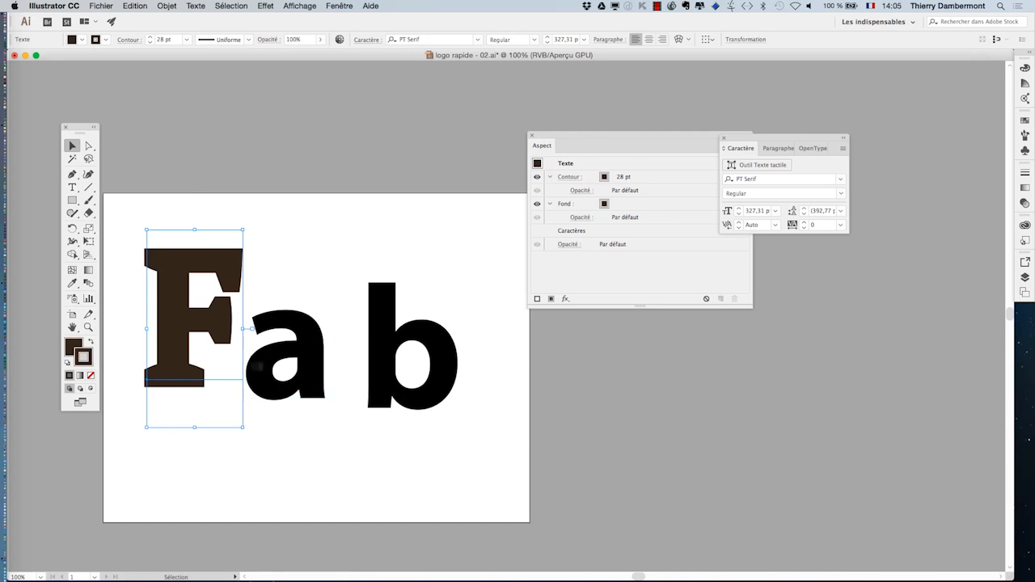
pyautogui.moveTo(627, 139); pyautogui.dragTo(588, 129)
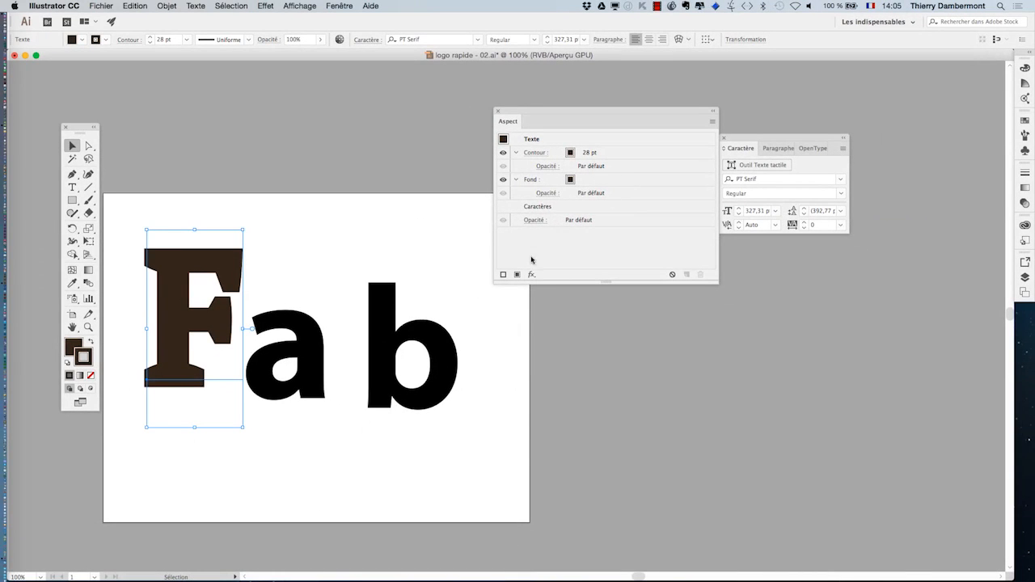
# Step: Remove the basic fill of the letter a and add a new fill to its appearance attributes
pyautogui.click(314, 390)
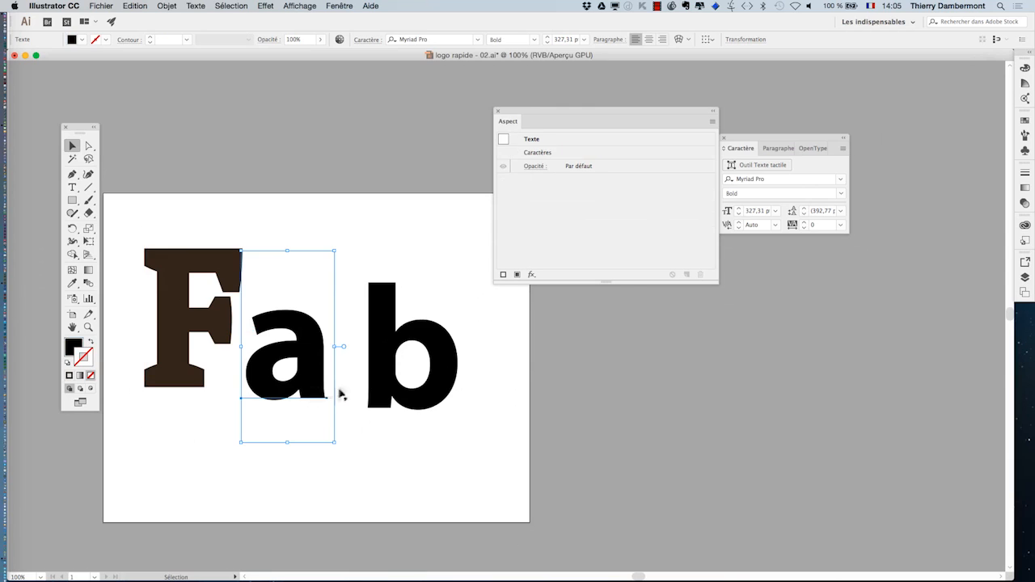
pyautogui.click(71, 350)
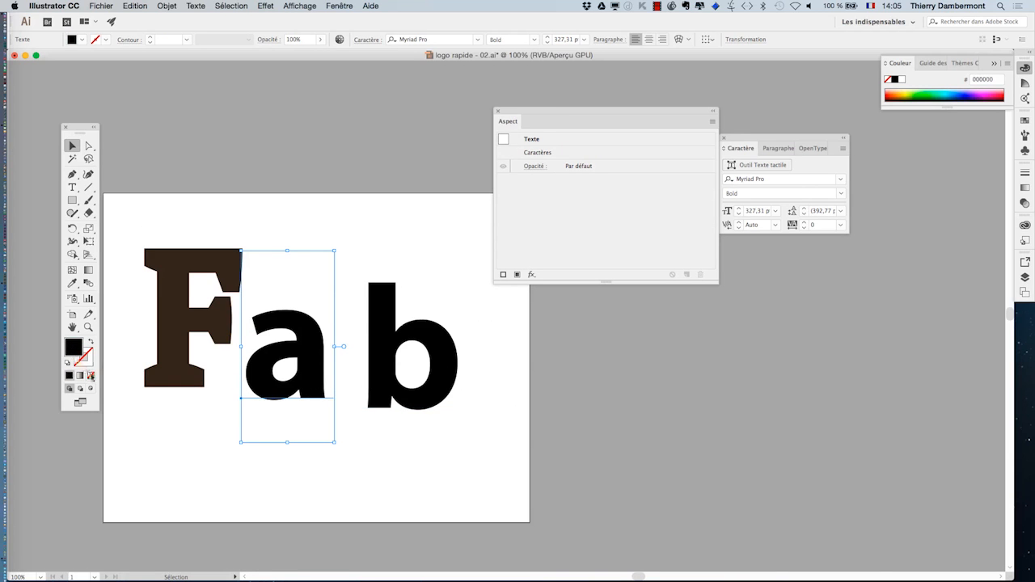
pyautogui.click(91, 376)
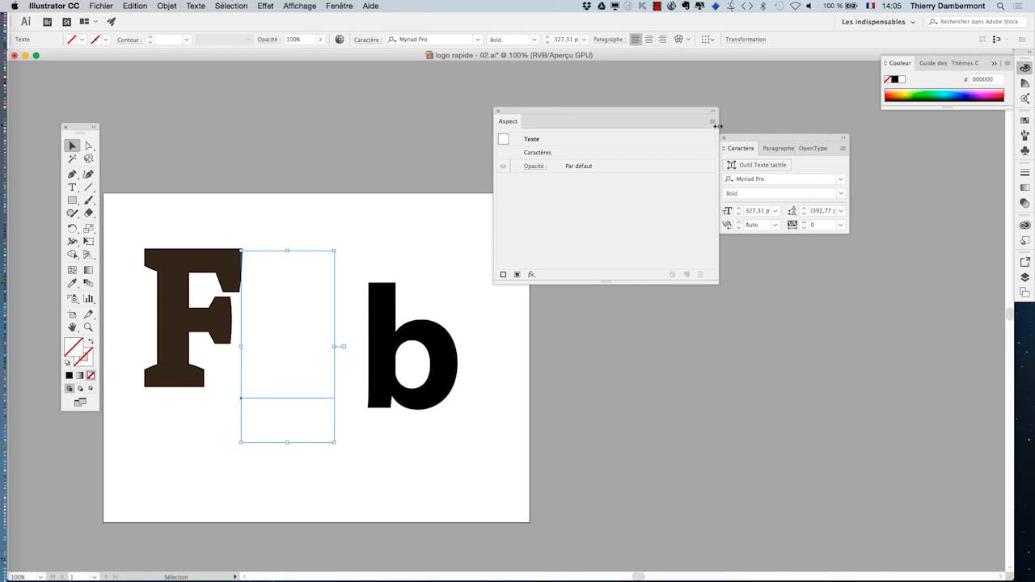
pyautogui.click(712, 123)
pyautogui.click(727, 126)
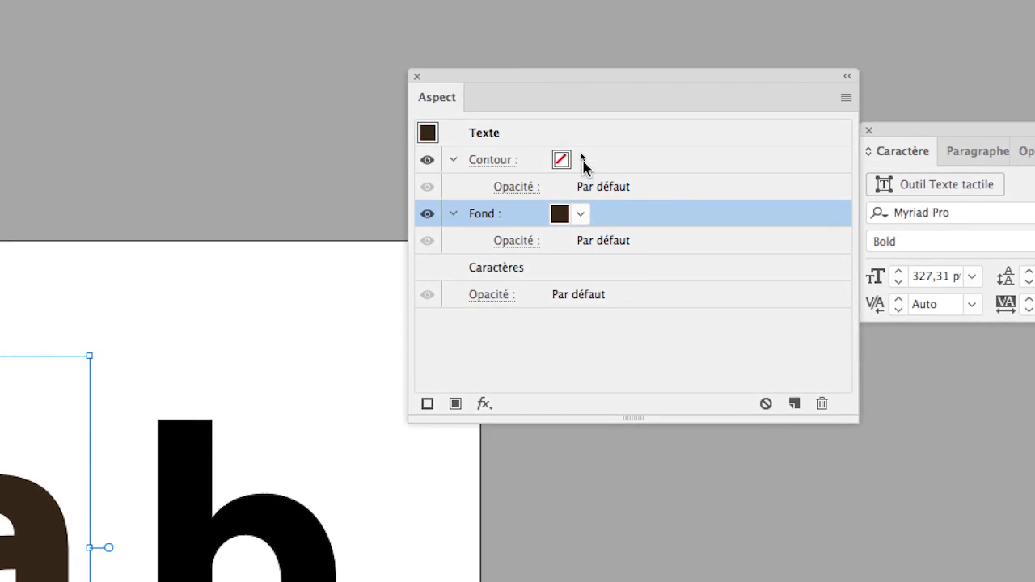
# Step: Apply a white stroke to the letter a and set its weight to 20 pt
pyautogui.click(571, 122)
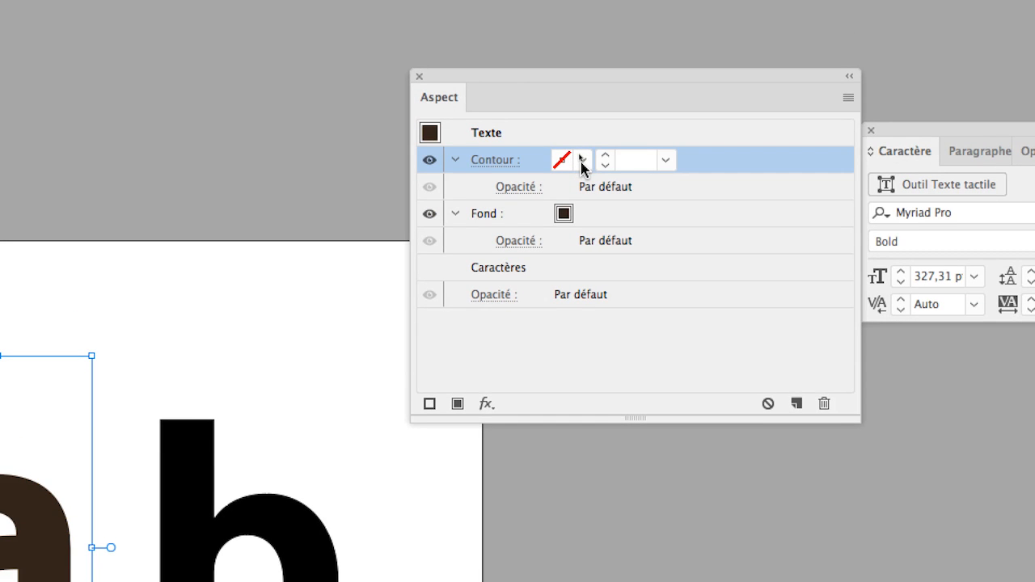
pyautogui.click(582, 163)
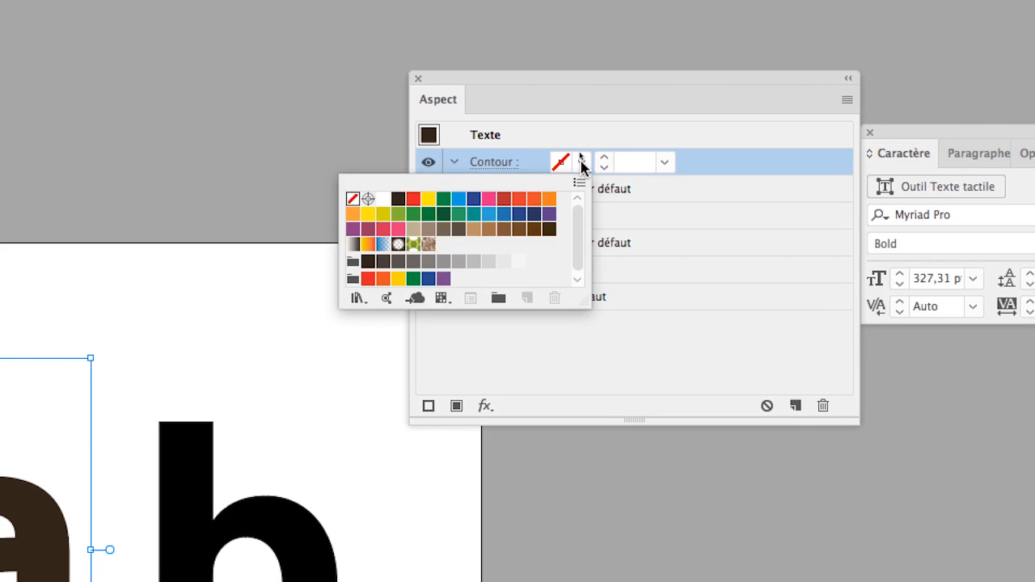
pyautogui.click(514, 176)
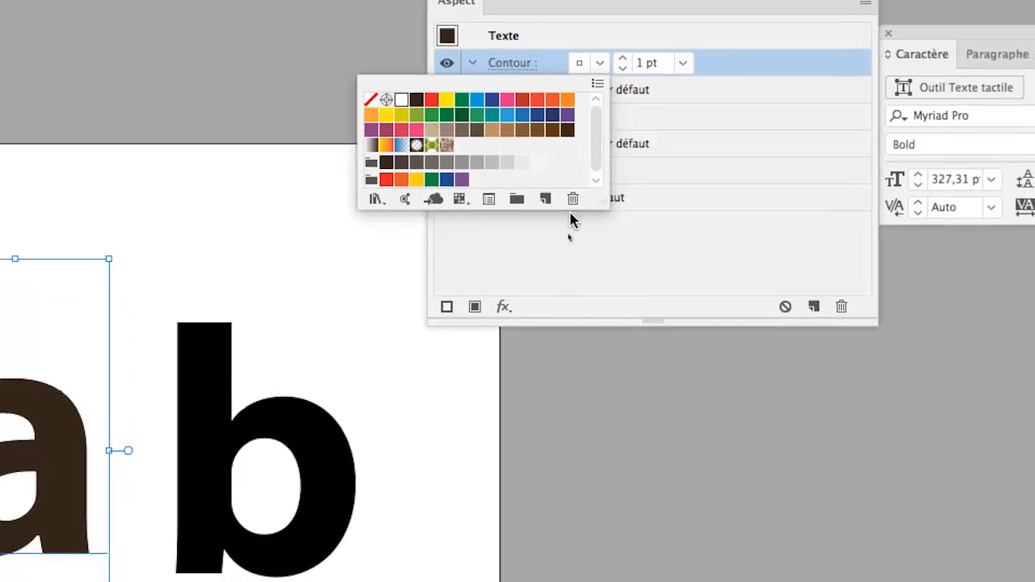
pyautogui.click(704, 332)
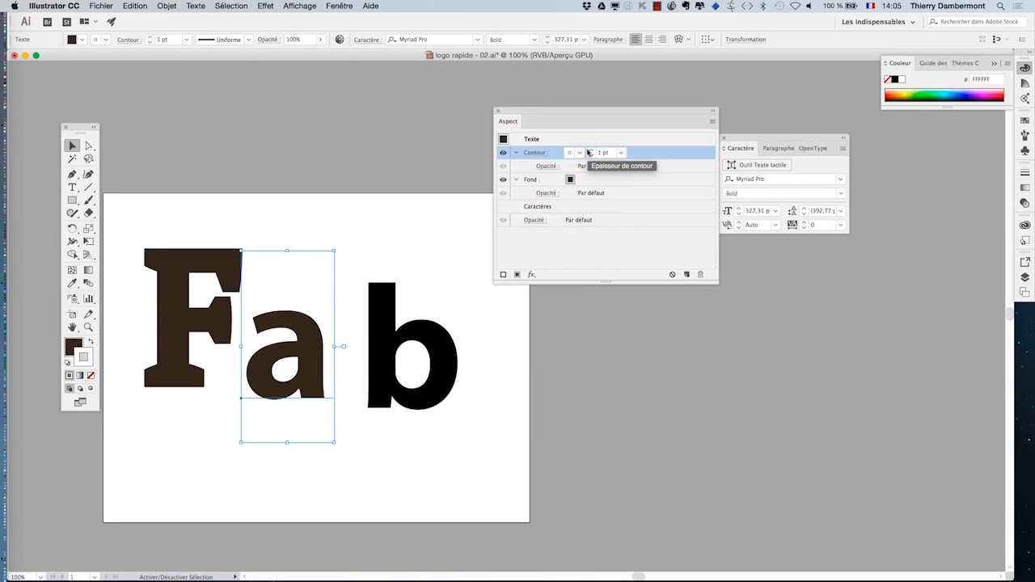
pyautogui.keyDown('shift'); pyautogui.click(592, 151); pyautogui.keyUp('shift')
pyautogui.keyDown('shift'); pyautogui.click(592, 150); pyautogui.keyUp('shift')
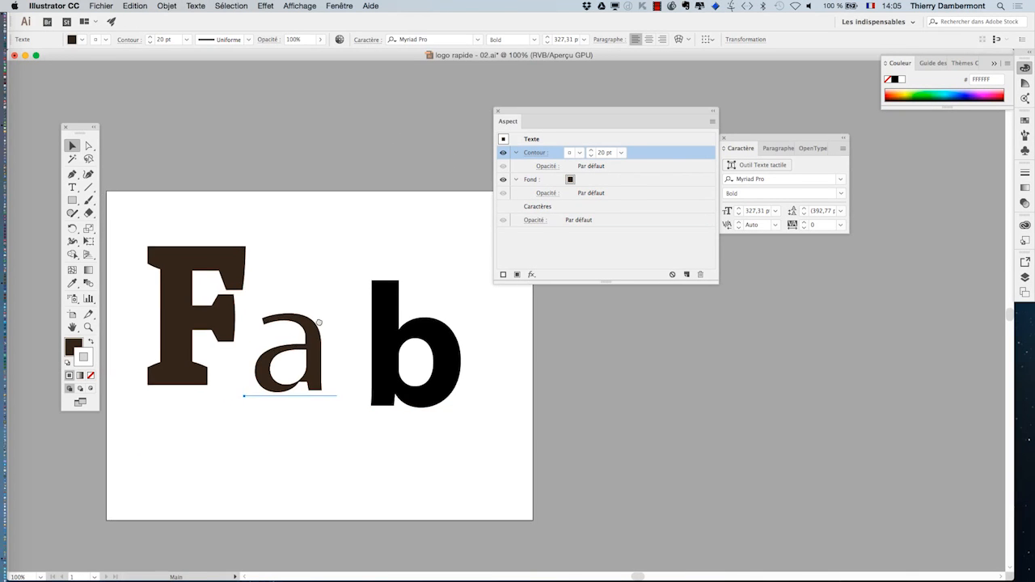
# Step: Place the white stroke of the letter a below its fill in the appearance stacking order
pyautogui.press('super+equal')
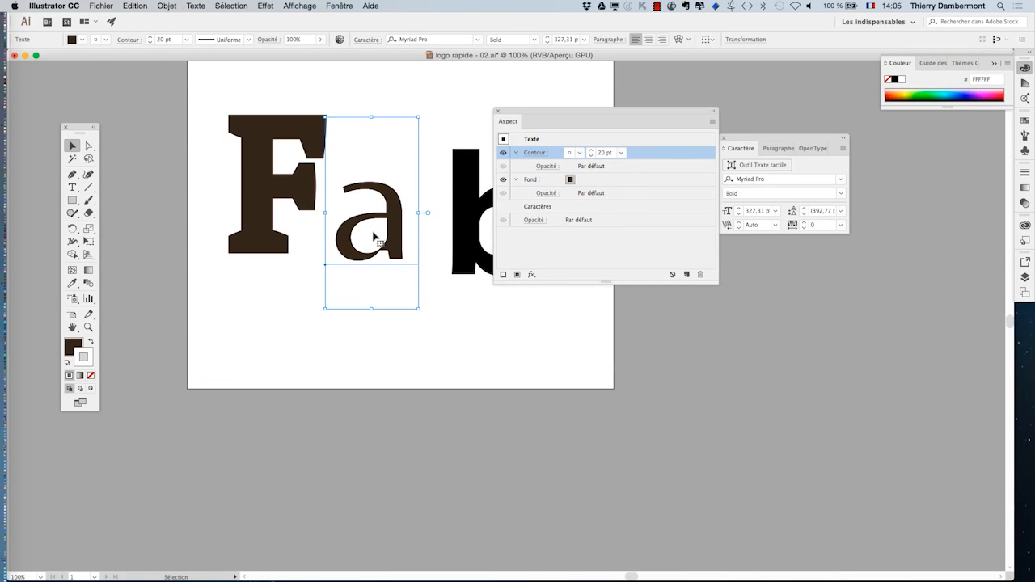
pyautogui.moveTo(641, 156); pyautogui.dragTo(641, 202)
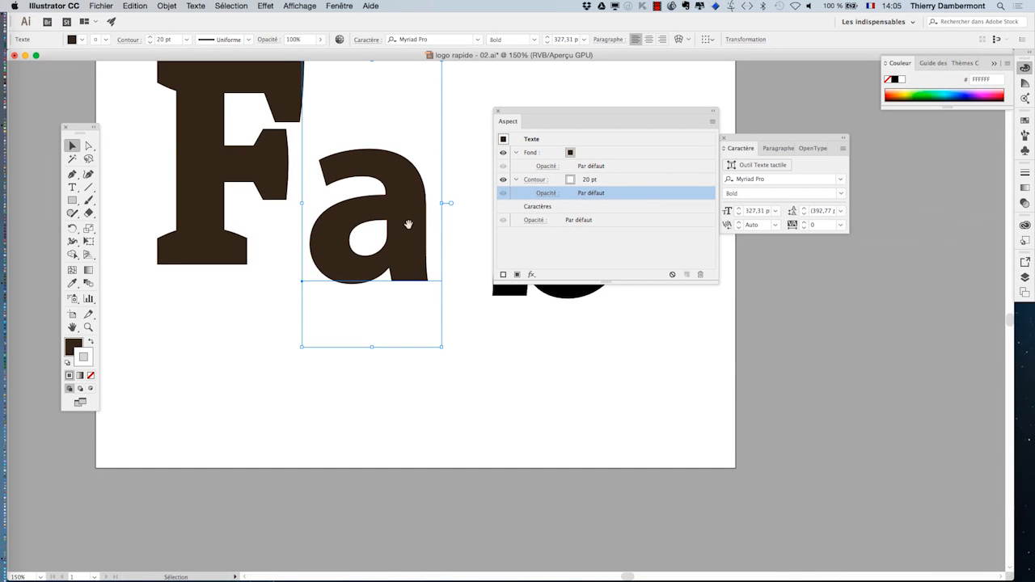
# Step: Clear the Appearance panel away from the letters and save the letter a's appearance as a new graphic style
pyautogui.moveTo(409, 224); pyautogui.dragTo(445, 297)
pyautogui.moveTo(519, 114); pyautogui.dragTo(773, 356)
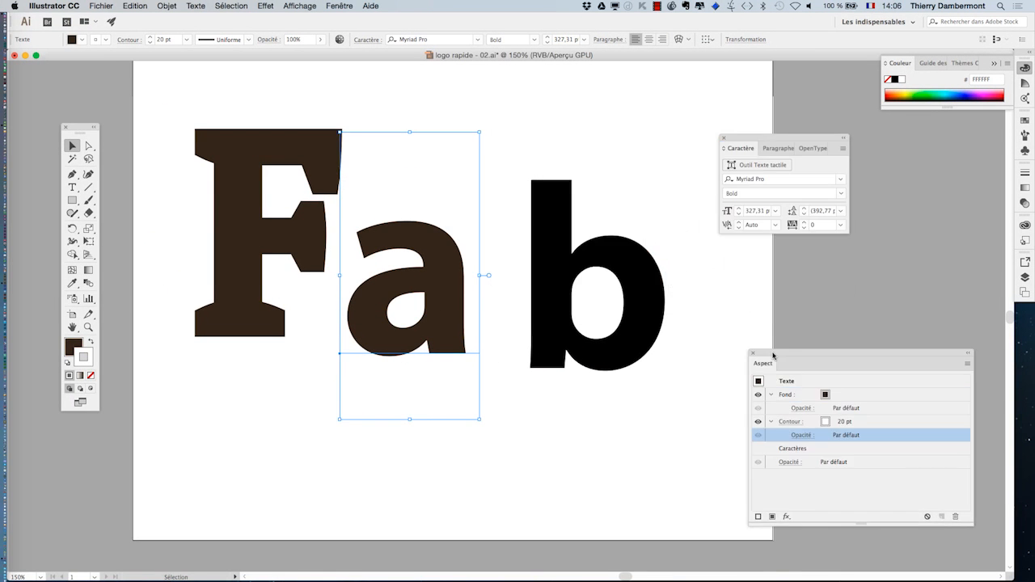
pyautogui.click(539, 356)
pyautogui.click(467, 339)
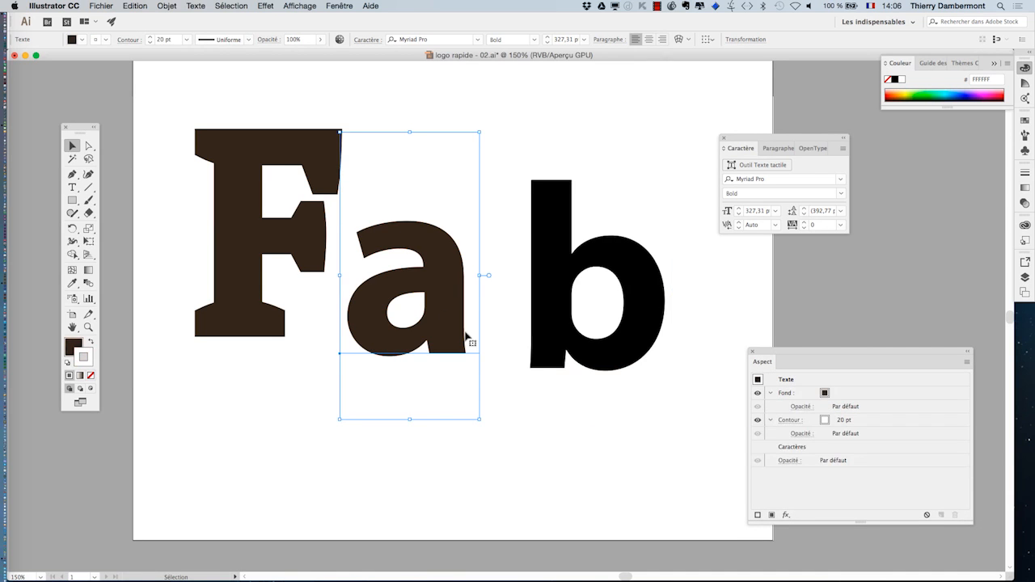
pyautogui.click(353, 6)
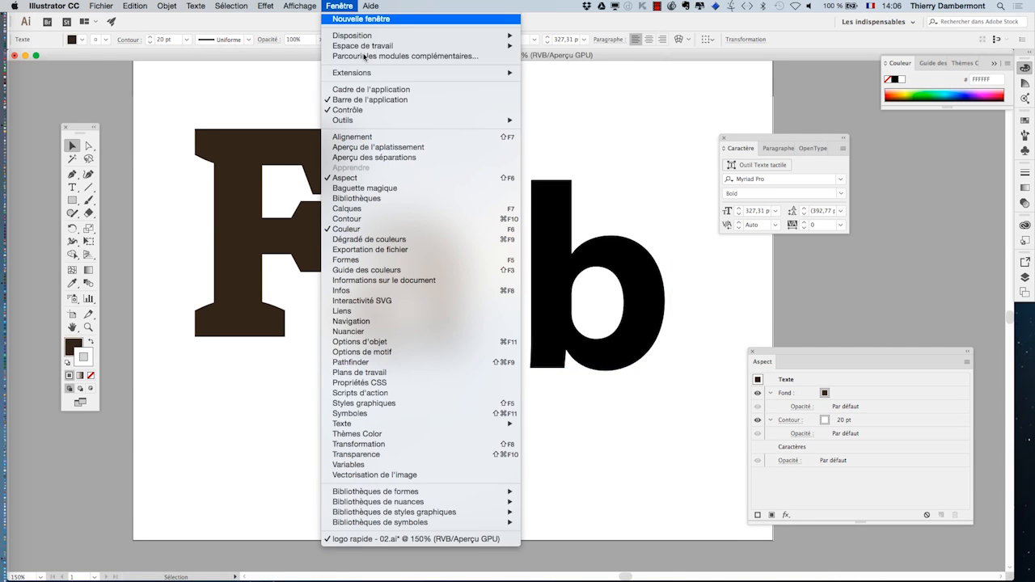
pyautogui.click(445, 403)
pyautogui.moveTo(948, 220); pyautogui.dragTo(519, 103)
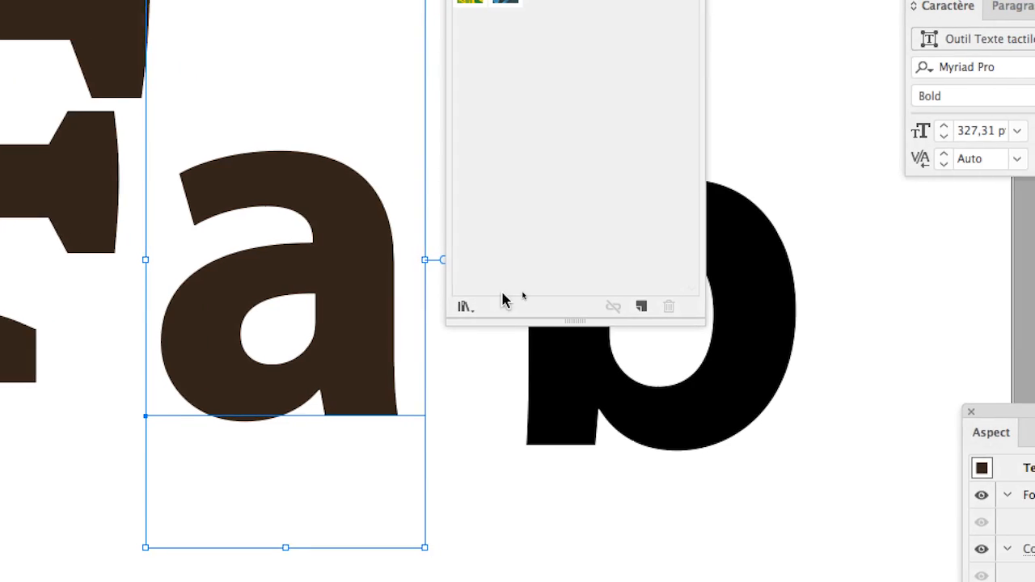
pyautogui.click(640, 307)
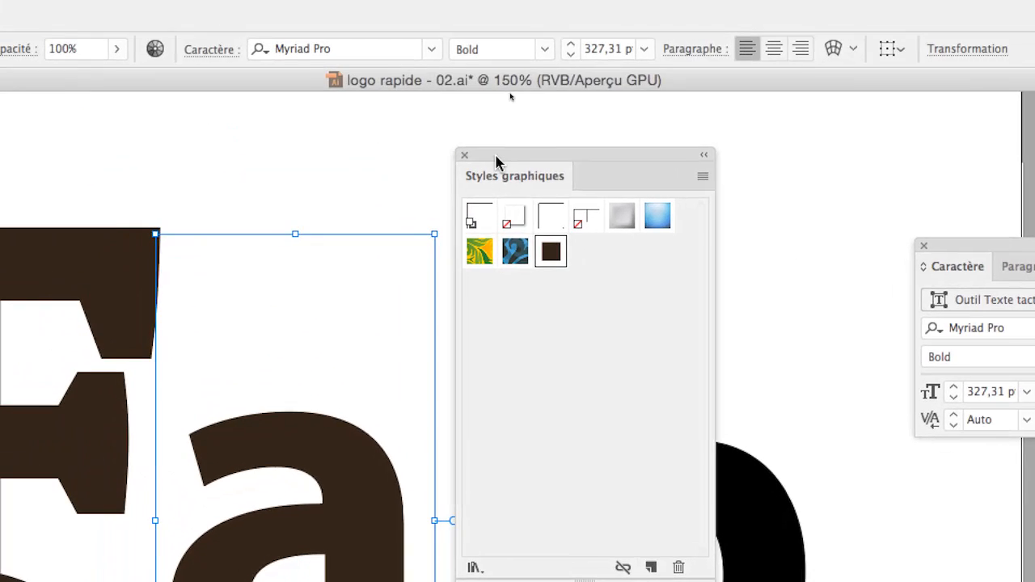
# Step: Apply the new dark brown graphic style to the letter b, keeping the Graphic Styles panel clear of the artwork
pyautogui.moveTo(494, 162); pyautogui.dragTo(590, 148)
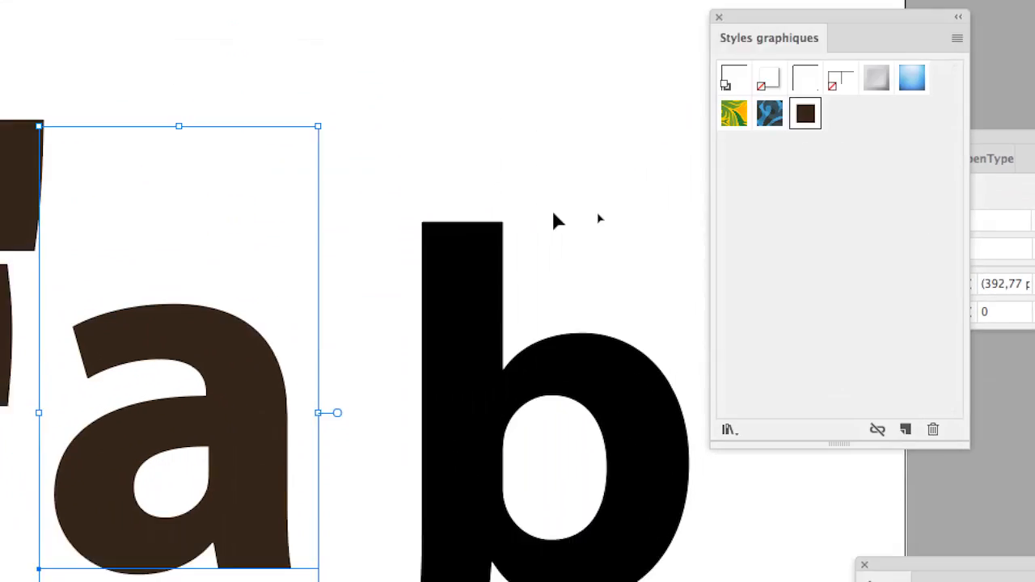
pyautogui.click(559, 388)
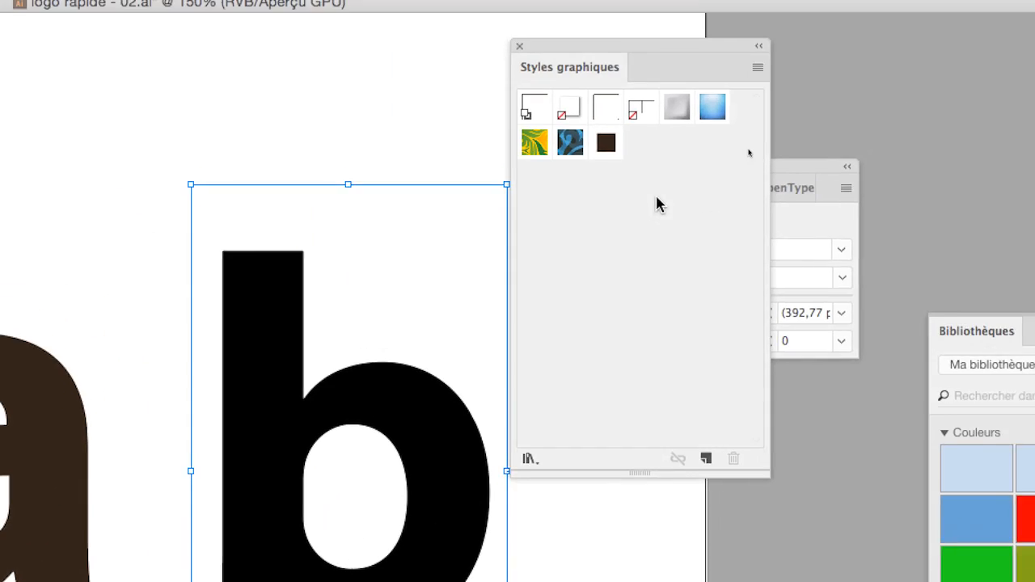
pyautogui.click(805, 113)
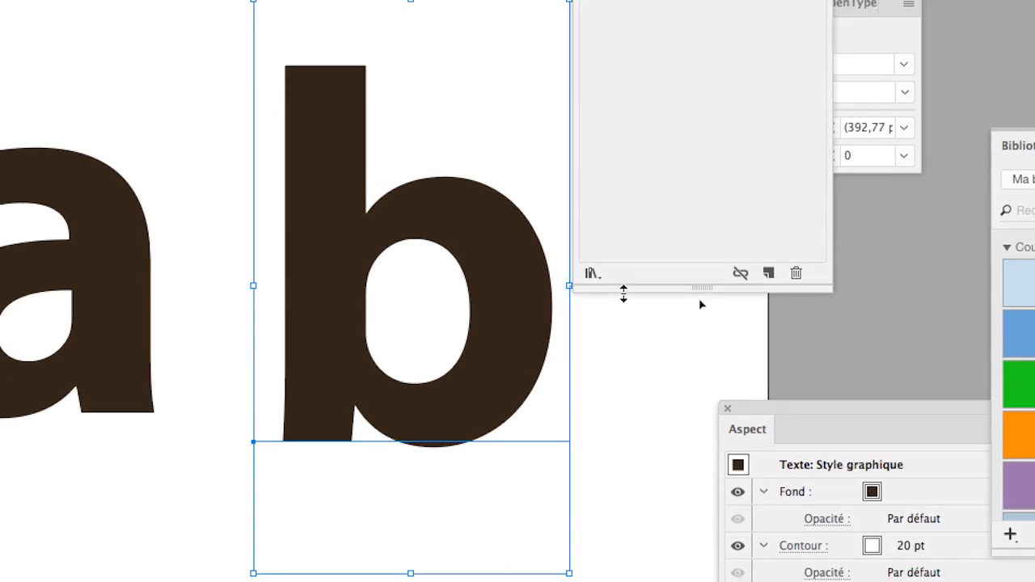
pyautogui.press('a')
pyautogui.press('v')
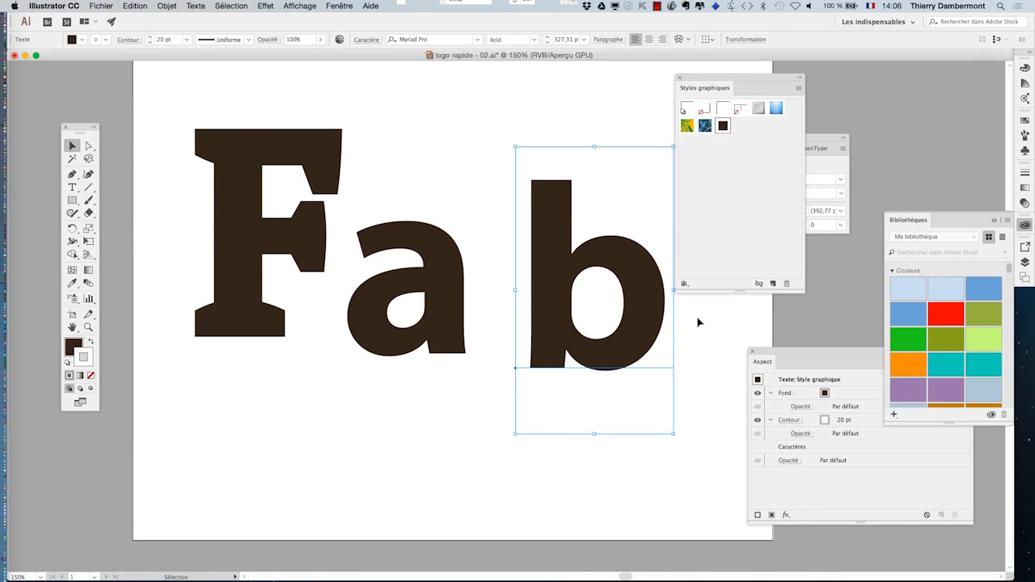
# Step: In the document setup, set the transparency grid size to Grande and choose a dark grid colour
pyautogui.click(116, 5)
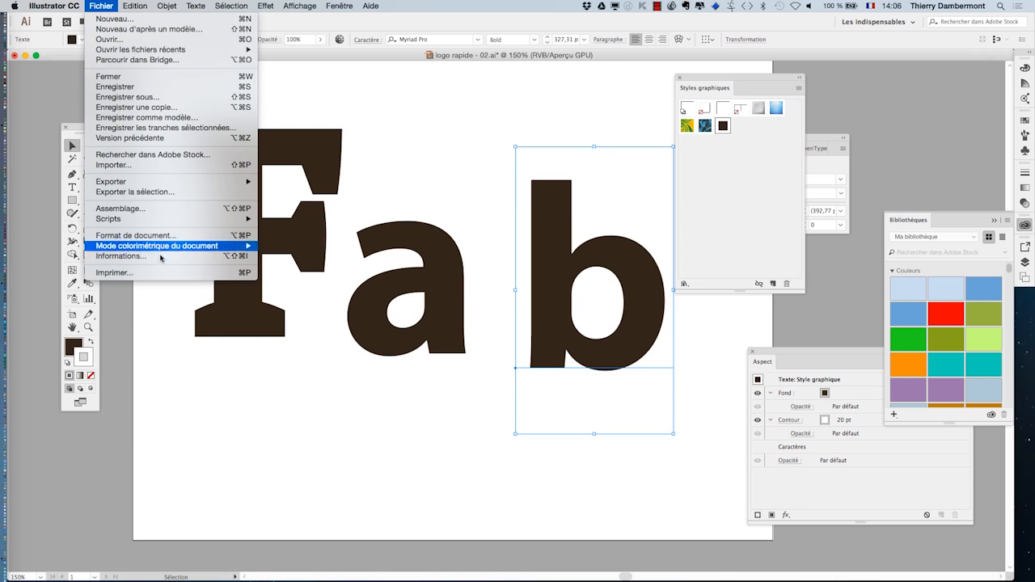
pyautogui.click(133, 235)
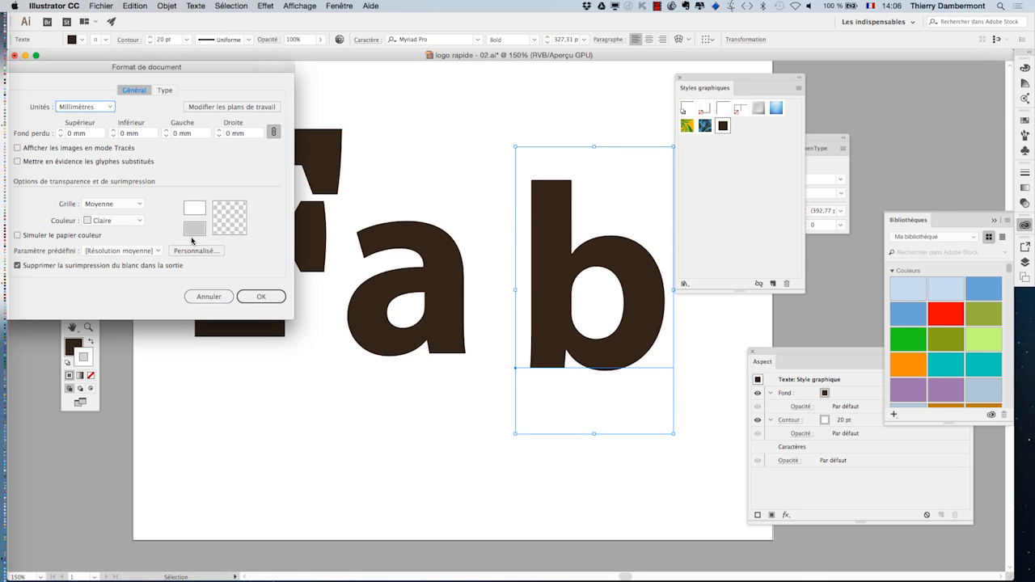
pyautogui.click(102, 205)
pyautogui.click(114, 236)
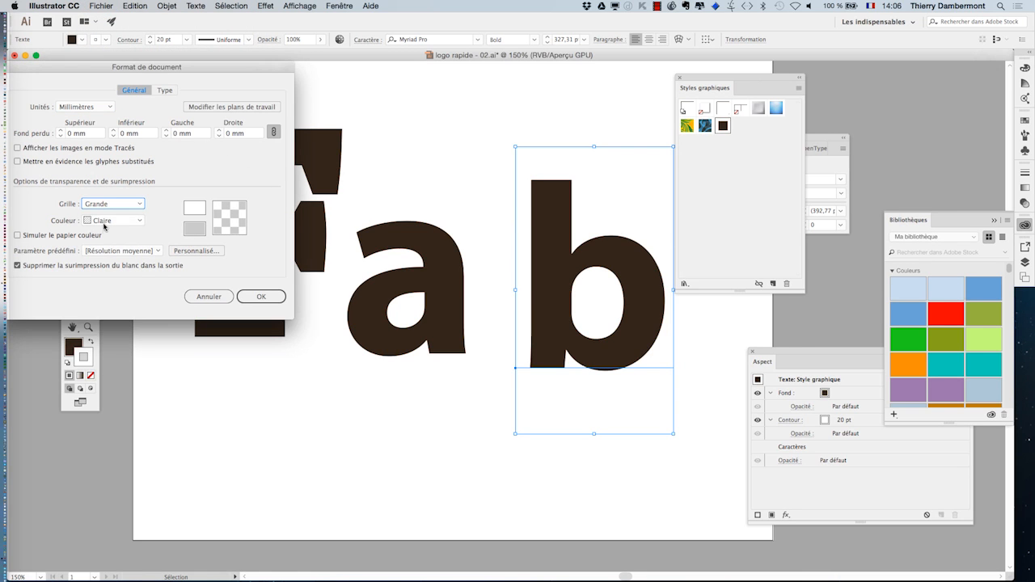
pyautogui.click(105, 221)
pyautogui.click(116, 270)
# Step: Darken the second transparency grid colour to a deeper grey, accept the document setup and display the transparency grid
pyautogui.click(194, 229)
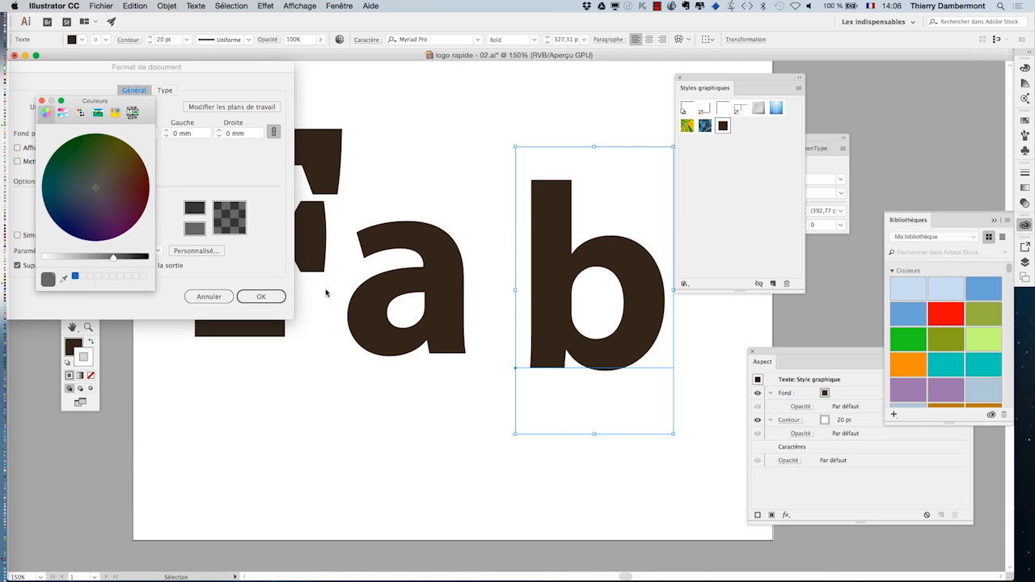
pyautogui.moveTo(117, 258); pyautogui.dragTo(126, 263)
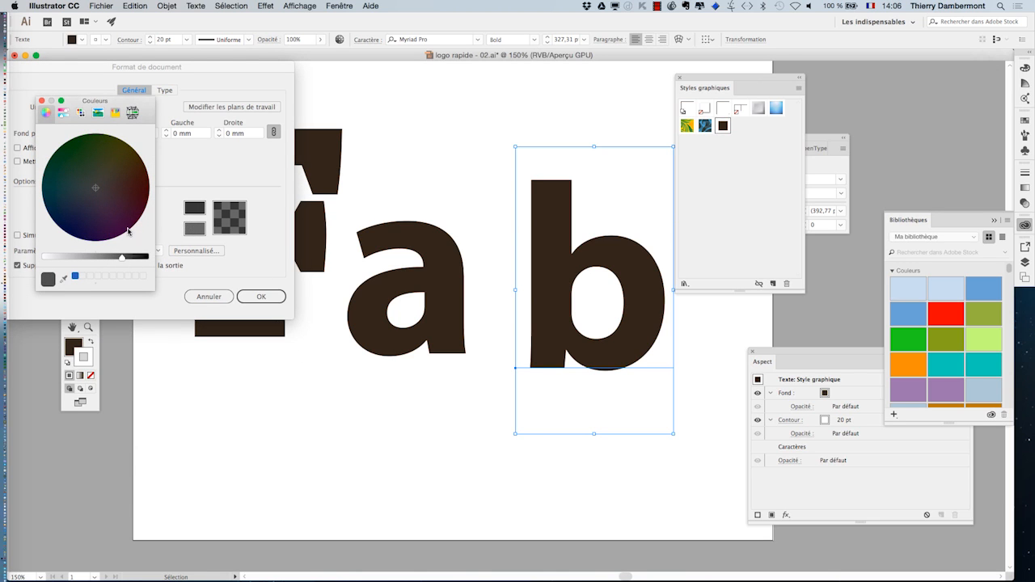
pyautogui.click(43, 103)
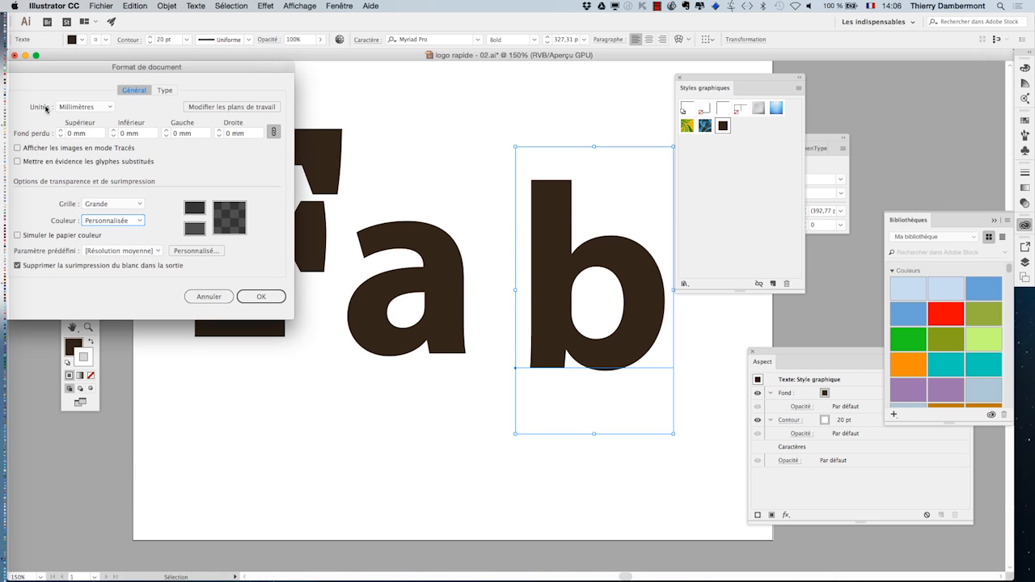
pyautogui.click(194, 229)
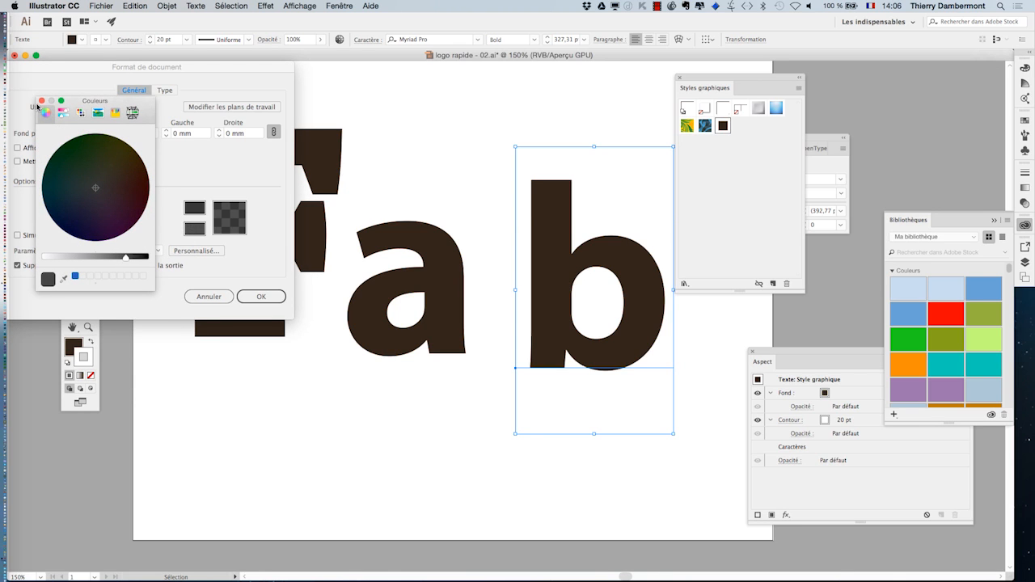
pyautogui.click(42, 103)
pyautogui.click(267, 296)
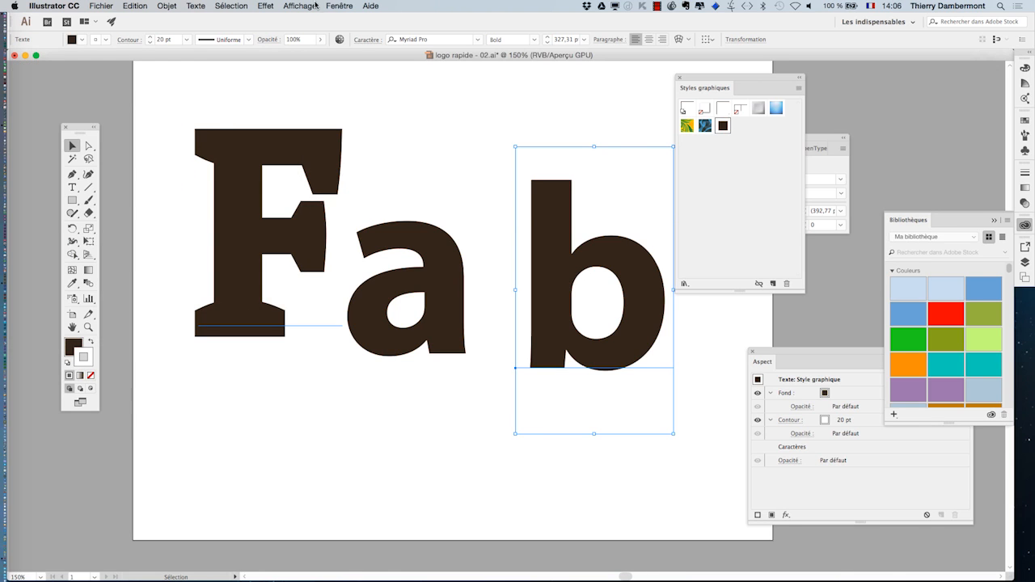
pyautogui.click(311, 7)
pyautogui.click(353, 258)
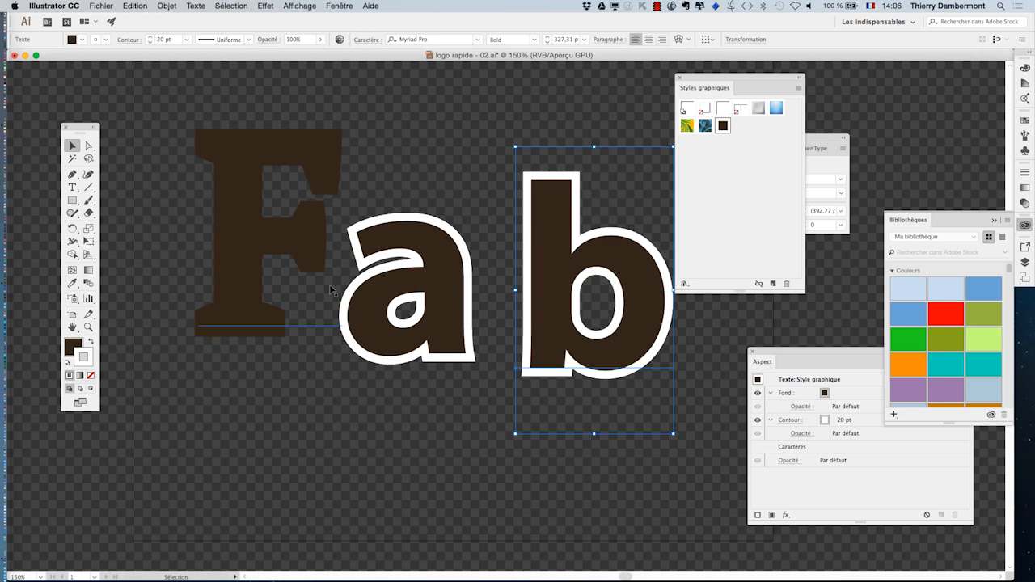
# Step: Save the document as a separate Adobe Illustrator (ai) file in the logo rapide folder, changing the version number in its name
pyautogui.click(101, 6)
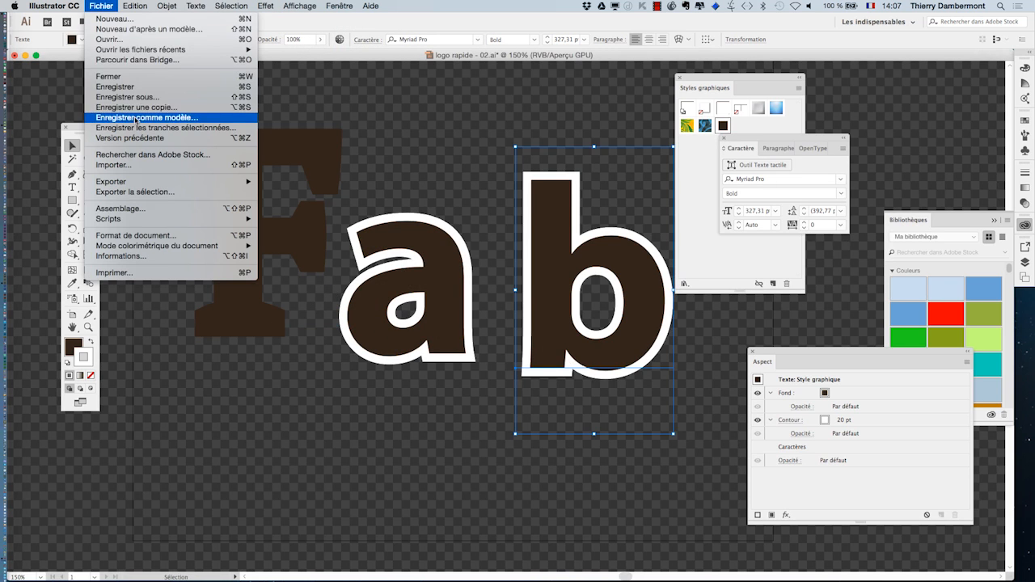
pyautogui.click(138, 99)
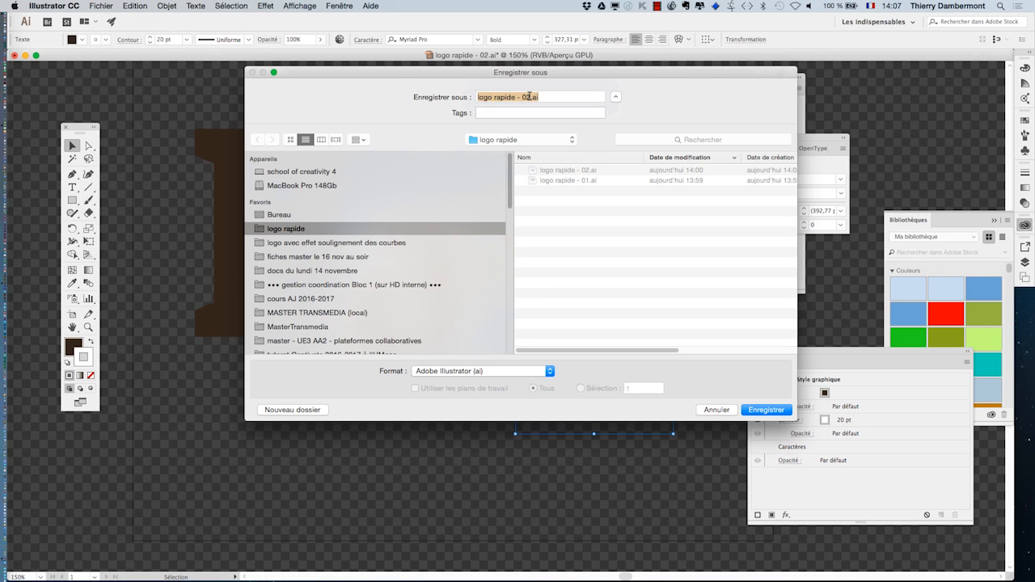
pyautogui.click(531, 97)
pyautogui.press('BackSpace')
pyautogui.press('Return')
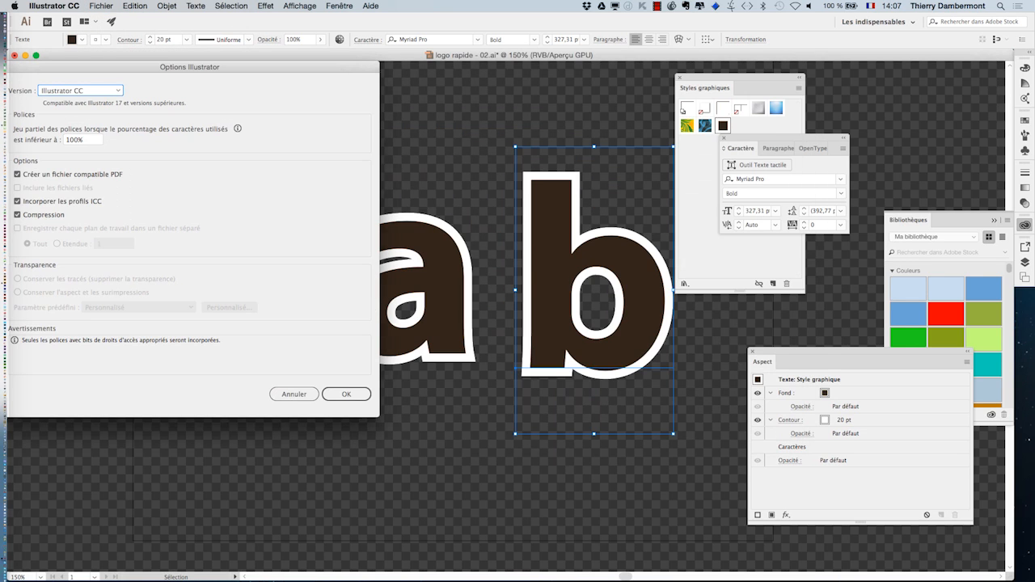